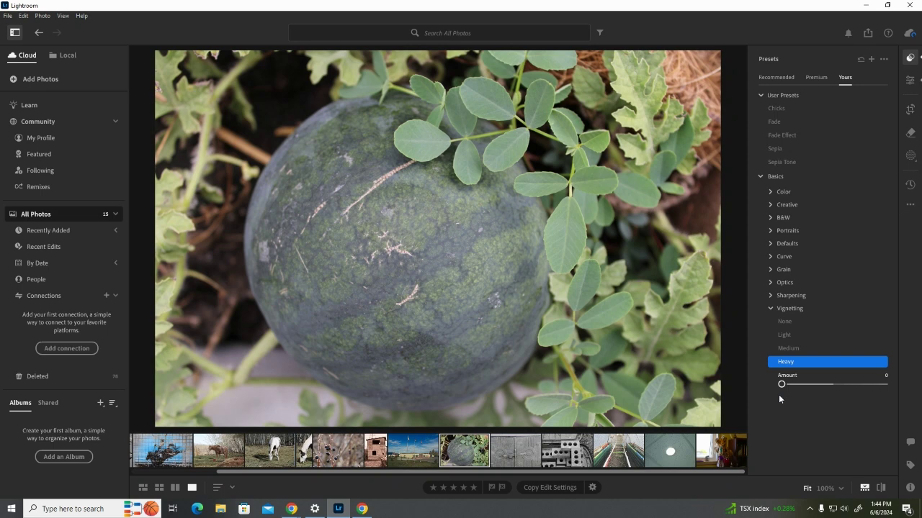
- Try the Heavy vignetting preset at an amount of 200 on the watermelon photo, finishing at 100
{"action": "left_click_drag", "start_coordinate": [782, 384], "coordinate": [915, 376]}
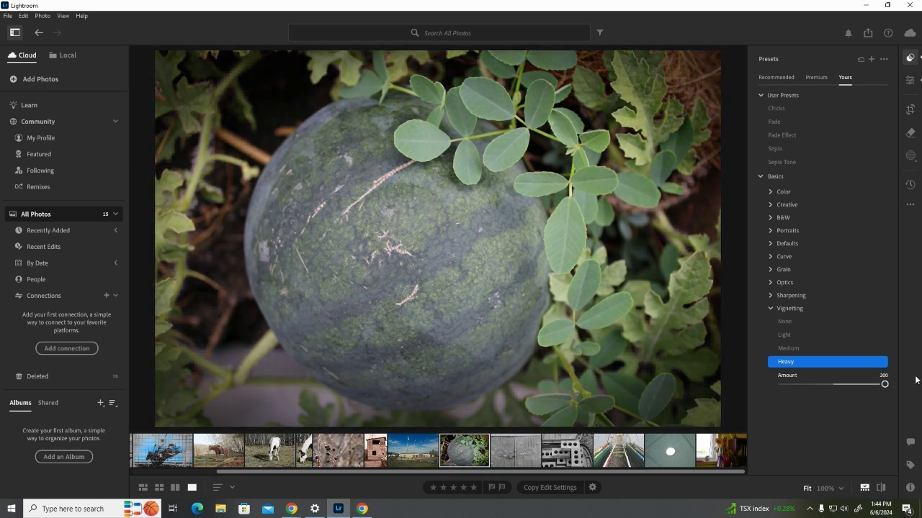
{"action": "left_click", "coordinate": [834, 386]}
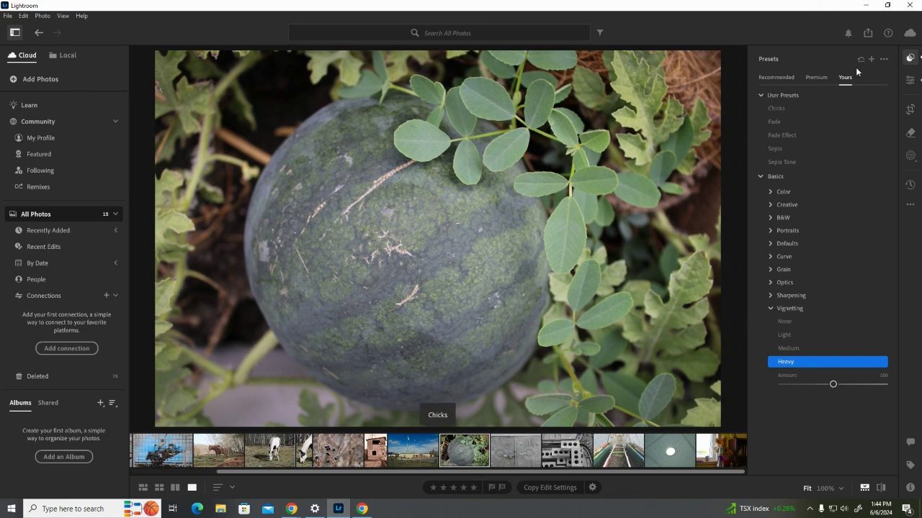
- In the photo's Effects edits, try the vignette at -100 and +100, finishing with only a slight dark vignette
{"action": "left_click", "coordinate": [909, 58]}
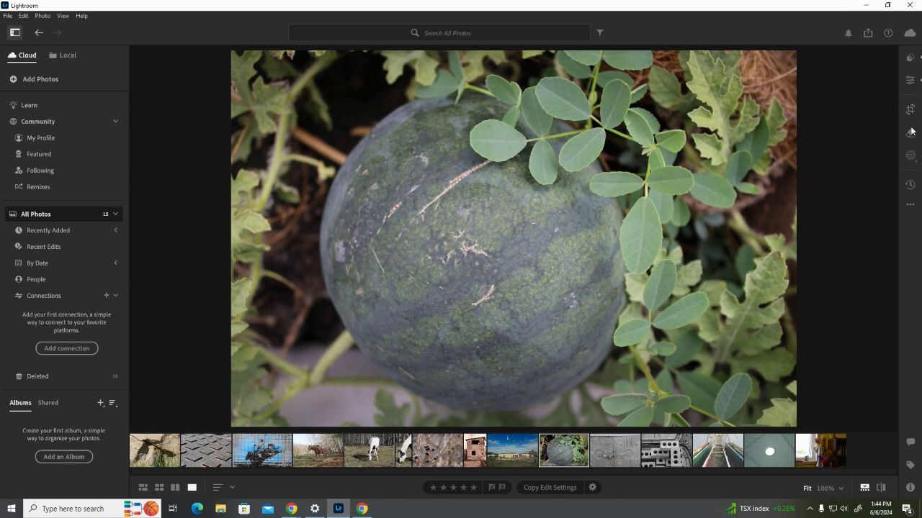
{"action": "left_click", "coordinate": [909, 80]}
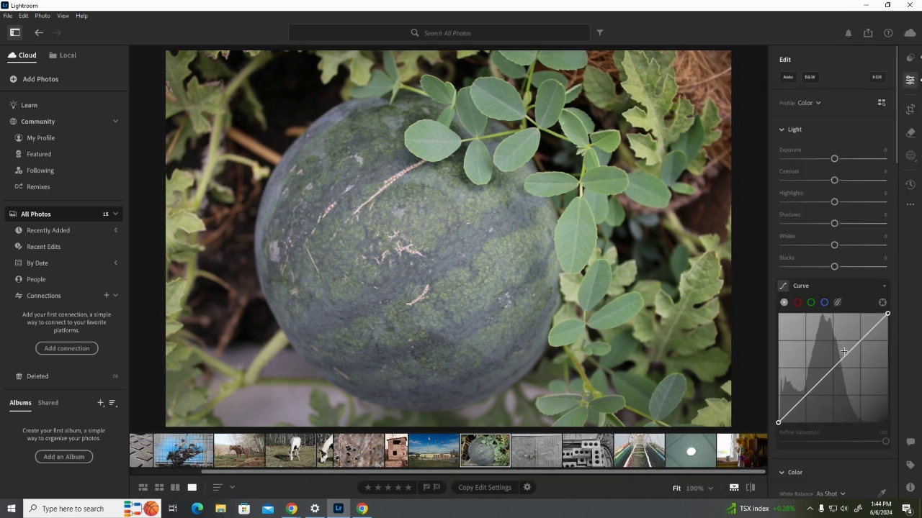
{"action": "left_click_drag", "start_coordinate": [898, 132], "coordinate": [885, 377]}
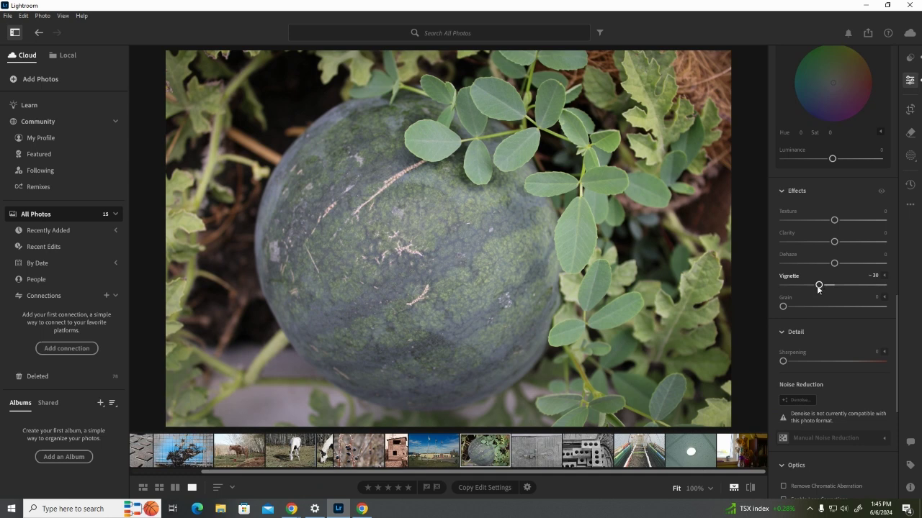
{"action": "left_click_drag", "start_coordinate": [818, 289], "coordinate": [790, 287]}
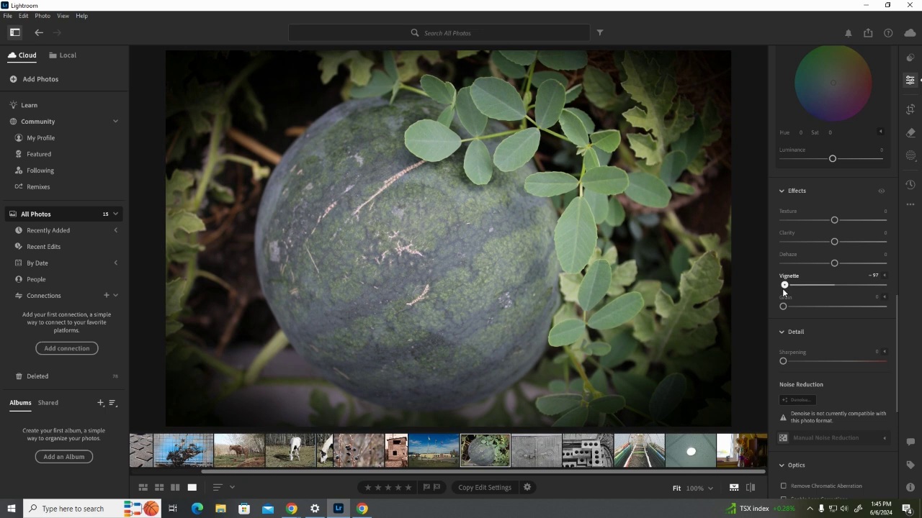
{"action": "left_click_drag", "start_coordinate": [782, 288], "coordinate": [779, 289]}
{"action": "left_click_drag", "start_coordinate": [776, 290], "coordinate": [895, 288]}
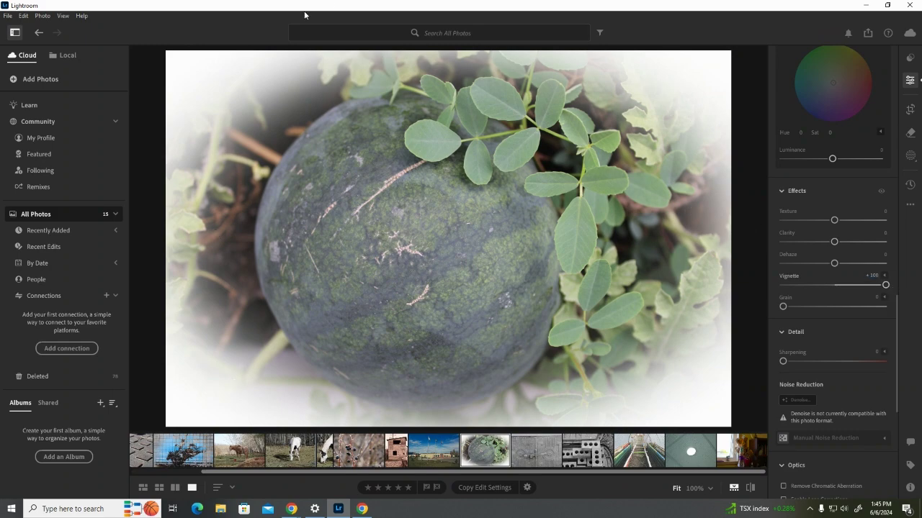
{"action": "left_click_drag", "start_coordinate": [886, 287], "coordinate": [764, 297]}
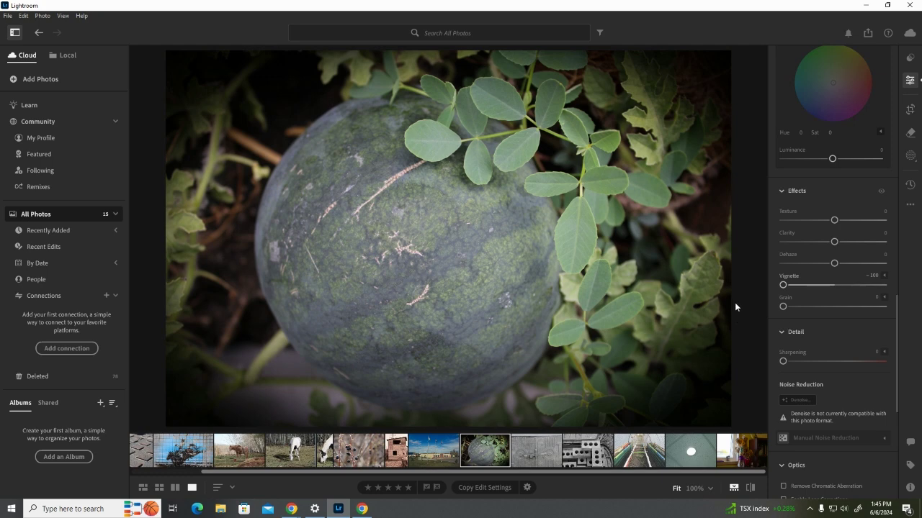
{"action": "left_click_drag", "start_coordinate": [783, 287], "coordinate": [828, 285]}
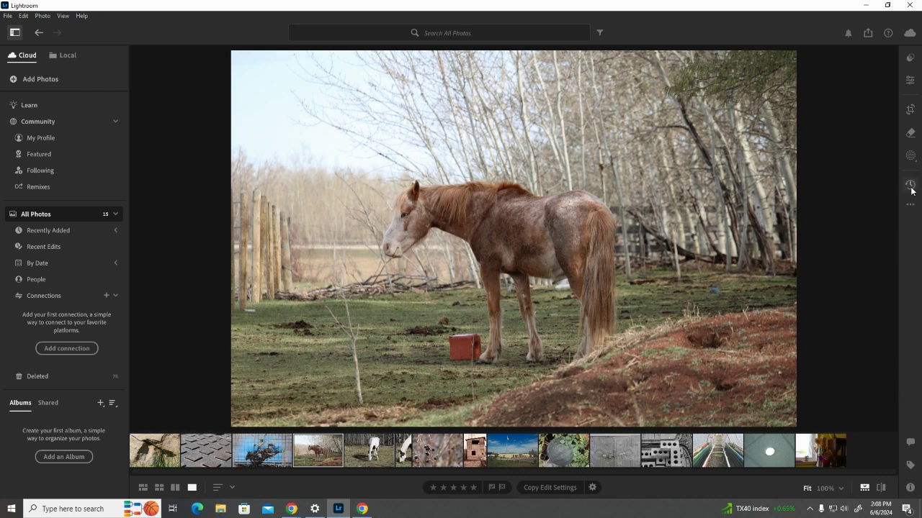
- Look through the Remove tools and the new-mask options for the horse photo
{"action": "left_click", "coordinate": [909, 133]}
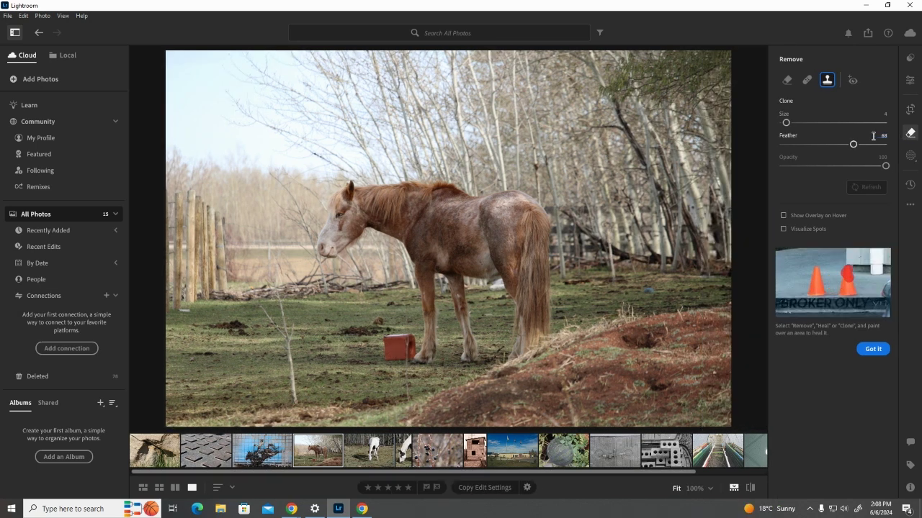
{"action": "left_click", "coordinate": [910, 157]}
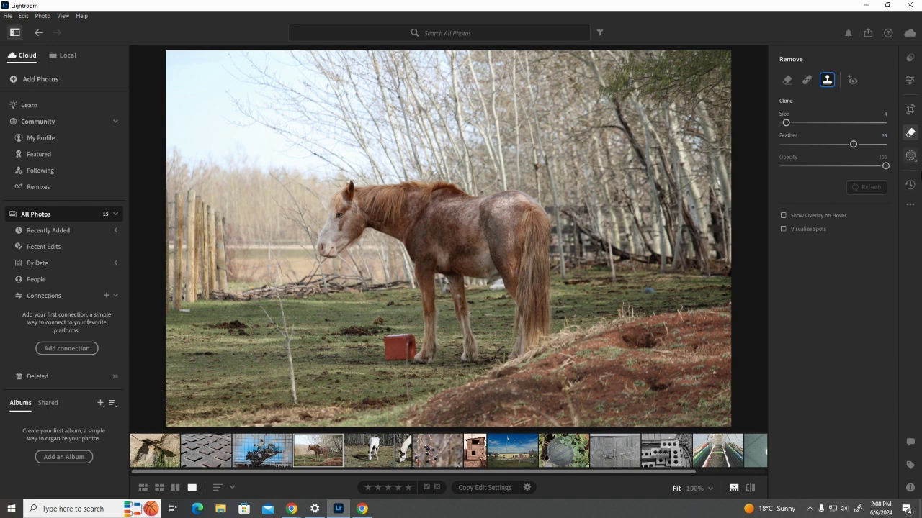
{"action": "left_click", "coordinate": [911, 157]}
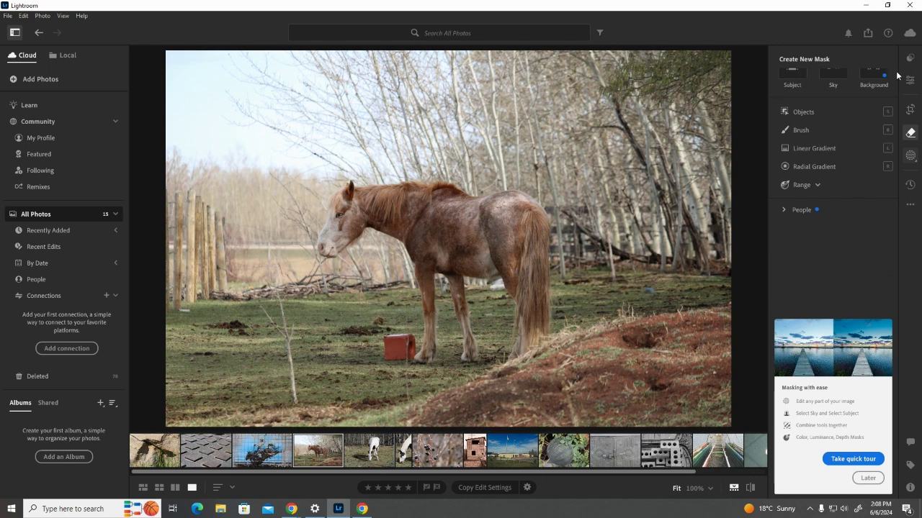
{"action": "left_click", "coordinate": [790, 80]}
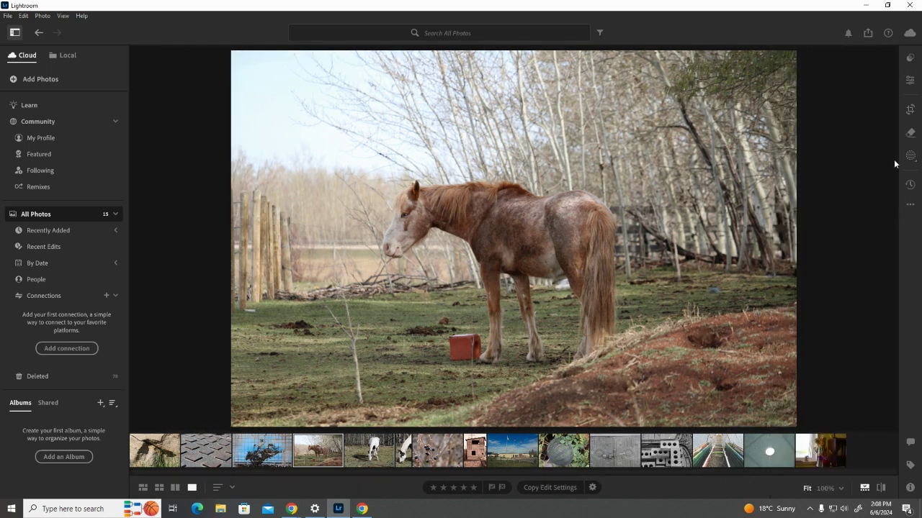
{"action": "left_click", "coordinate": [909, 156]}
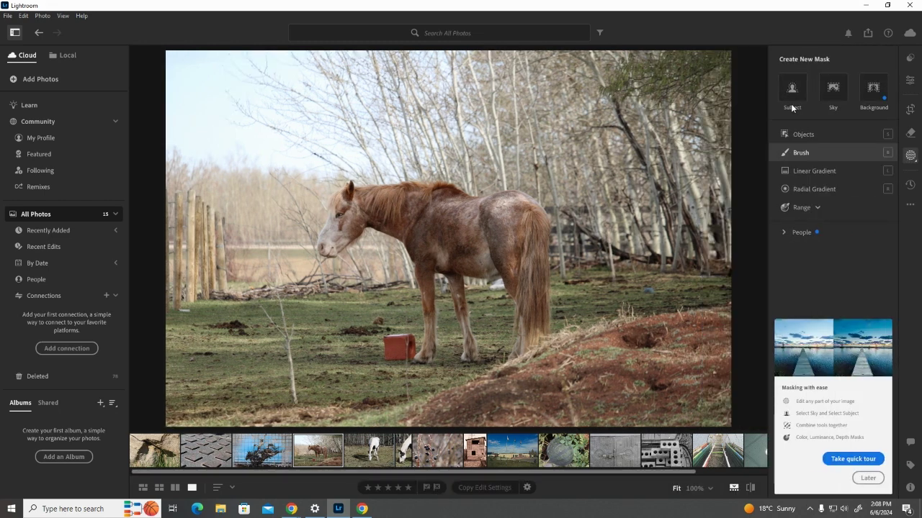
{"action": "left_click", "coordinate": [793, 104]}
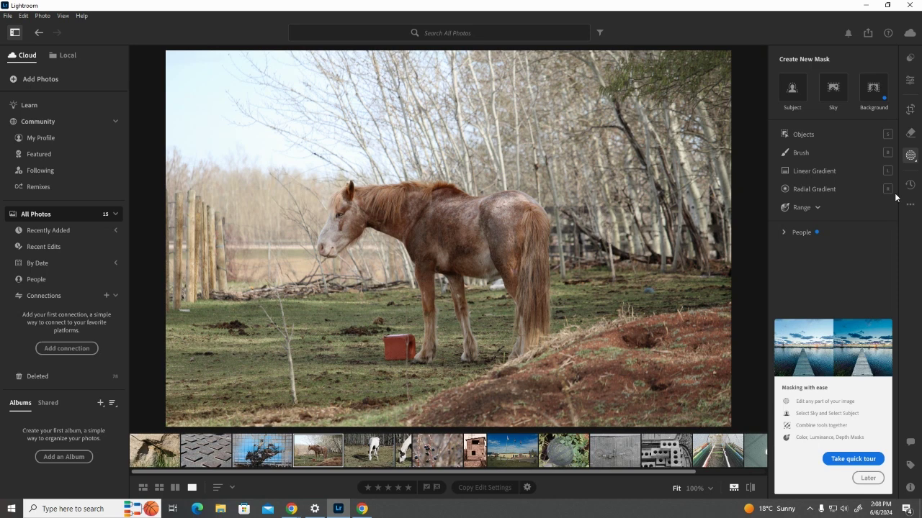
- With the Clone tool at size 23, try cloning over spots around the horse's neck
{"action": "left_click", "coordinate": [910, 134]}
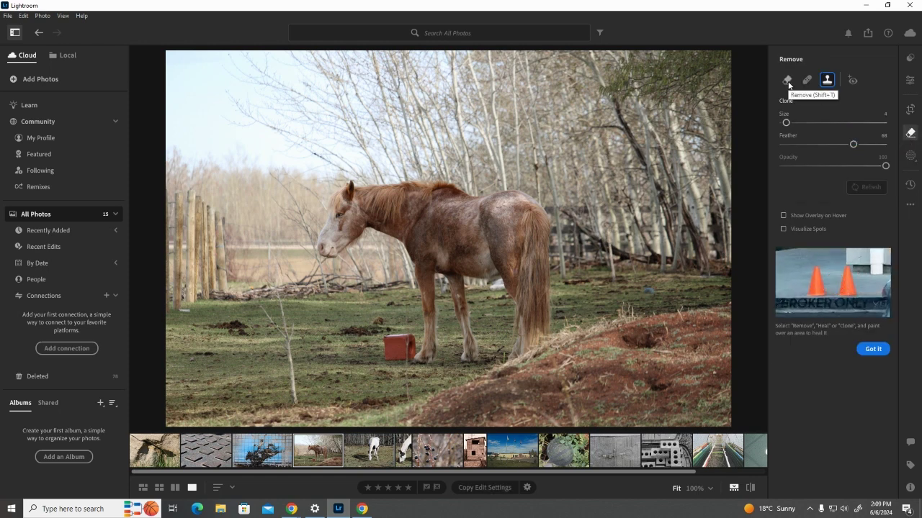
{"action": "mouse_move", "coordinate": [788, 85]}
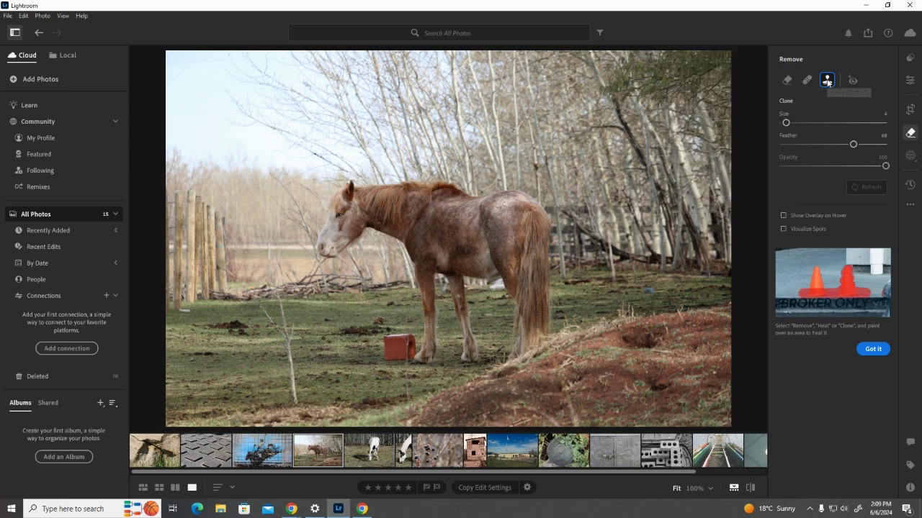
{"action": "mouse_move", "coordinate": [827, 83]}
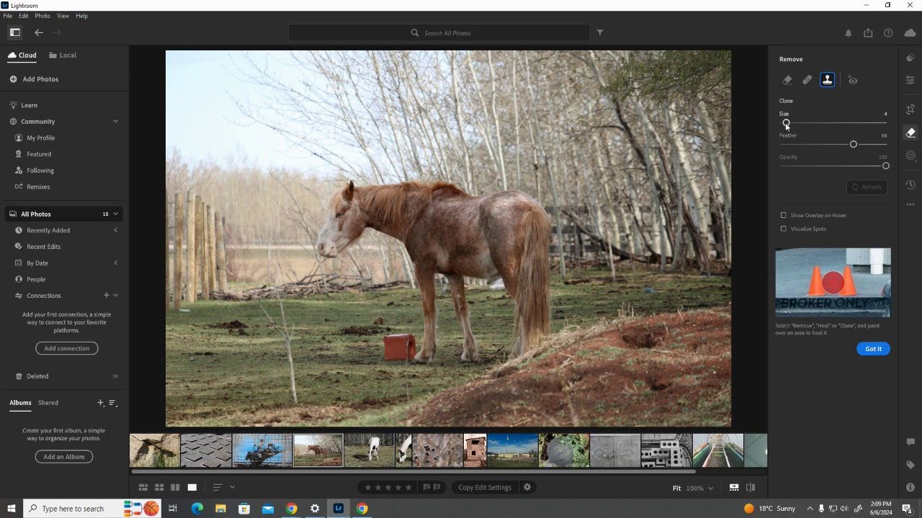
{"action": "left_click_drag", "start_coordinate": [785, 124], "coordinate": [805, 124]}
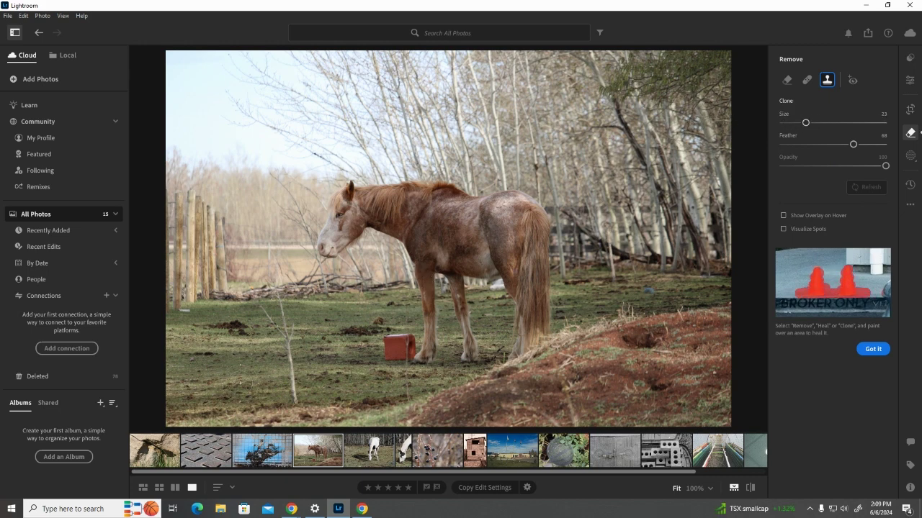
{"action": "left_click", "coordinate": [372, 243]}
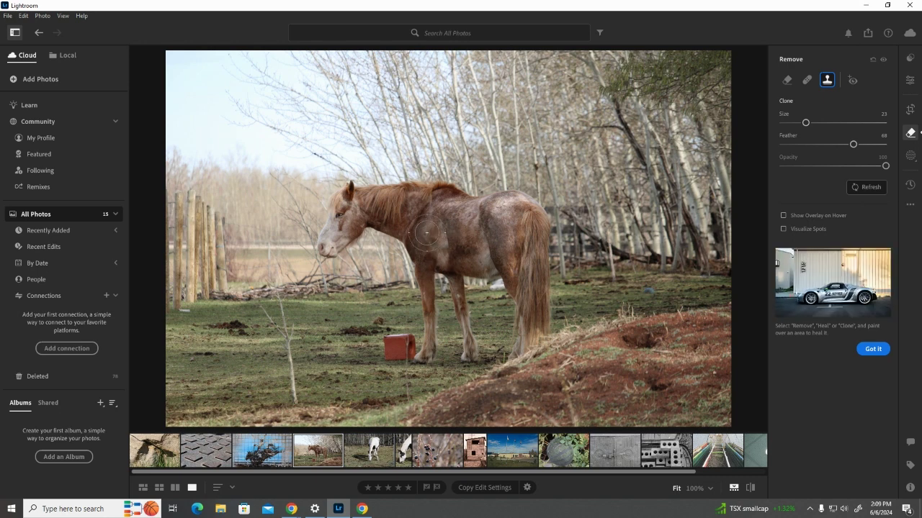
- Undo the spot removals added to the horse photo
{"action": "left_click", "coordinate": [20, 17]}
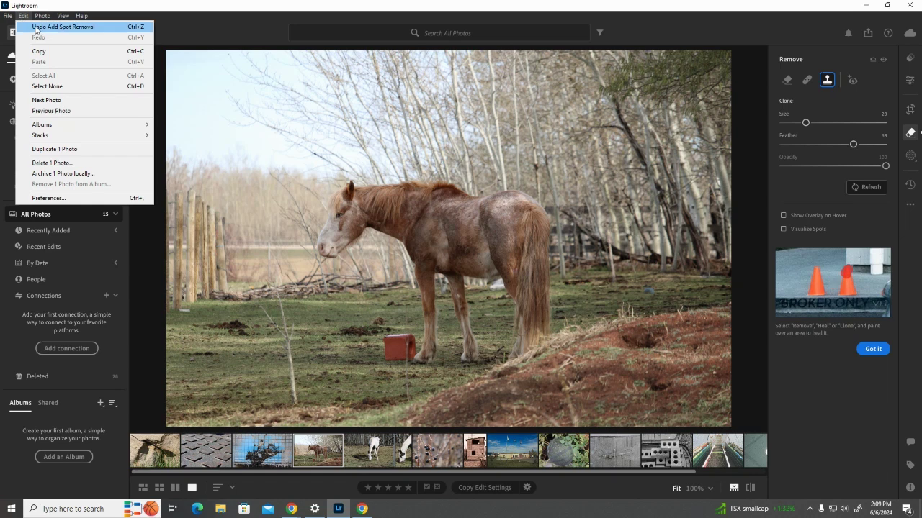
{"action": "left_click", "coordinate": [36, 30]}
{"action": "left_click", "coordinate": [23, 16]}
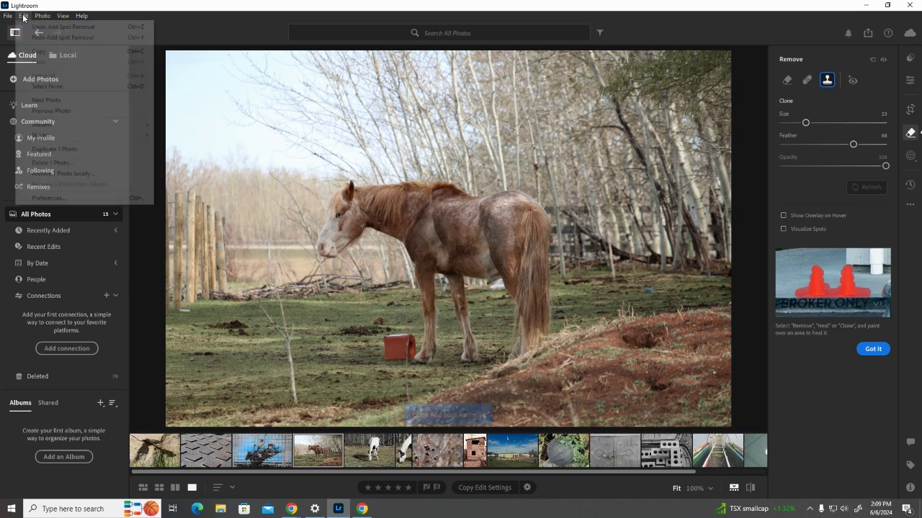
{"action": "left_click", "coordinate": [29, 29]}
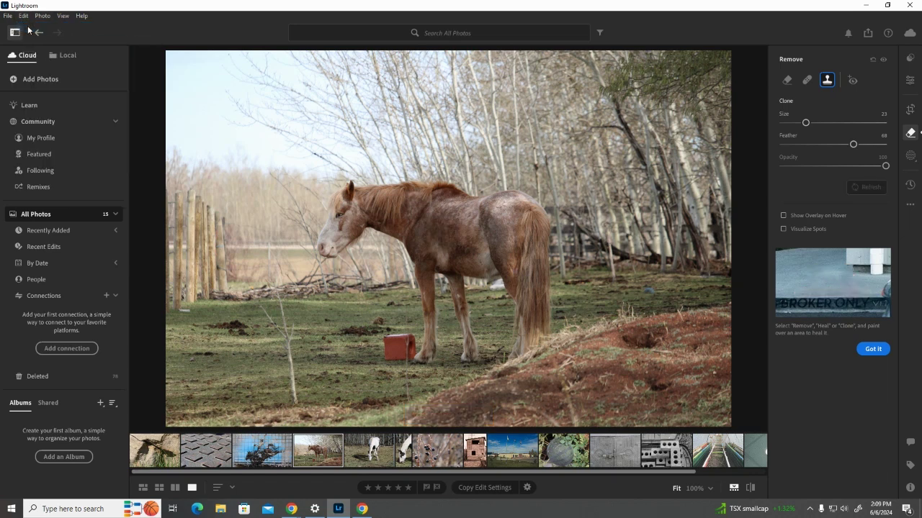
{"action": "left_click", "coordinate": [24, 16]}
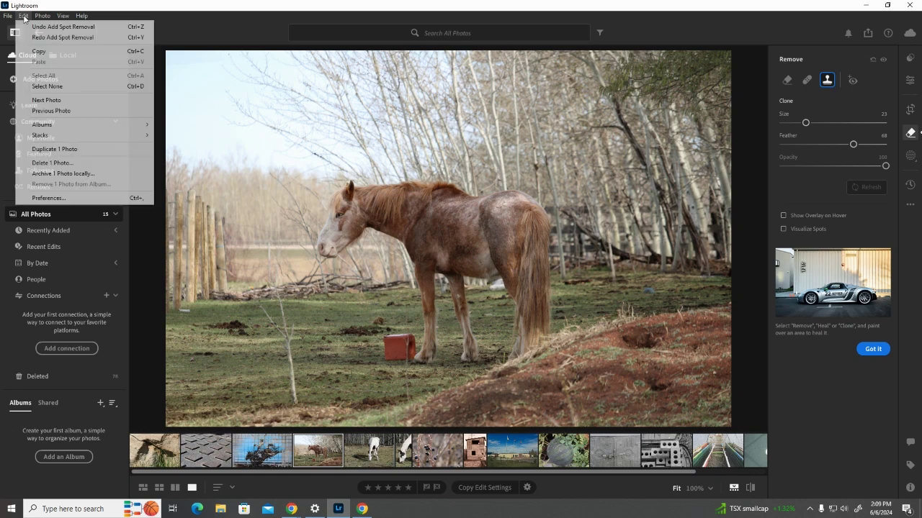
{"action": "left_click", "coordinate": [32, 28]}
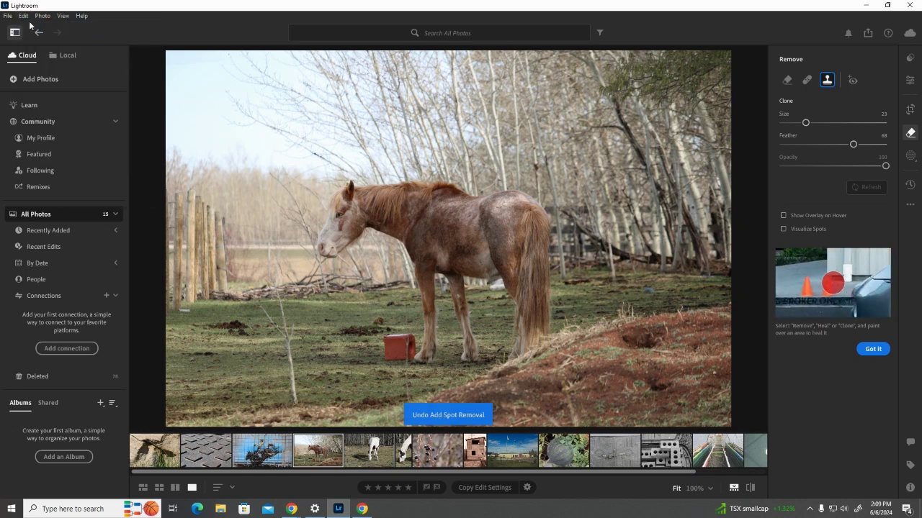
{"action": "left_click", "coordinate": [24, 15]}
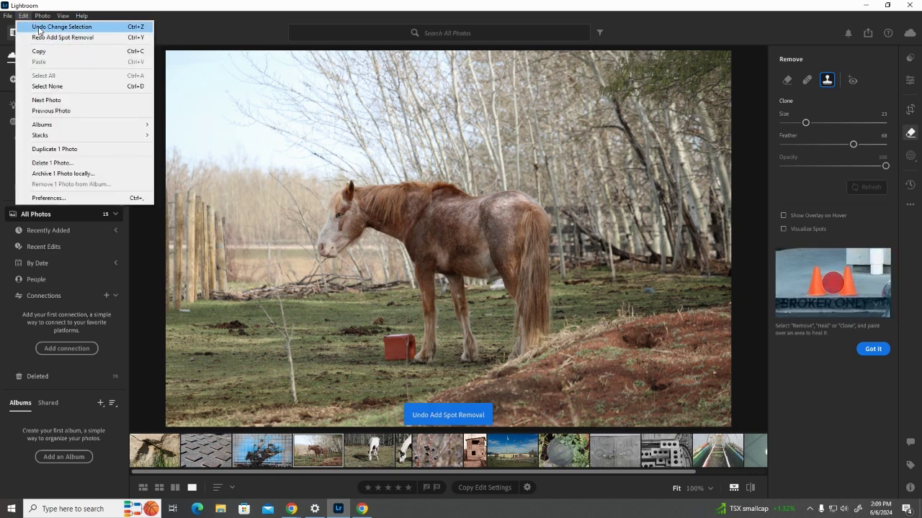
{"action": "left_click", "coordinate": [34, 27]}
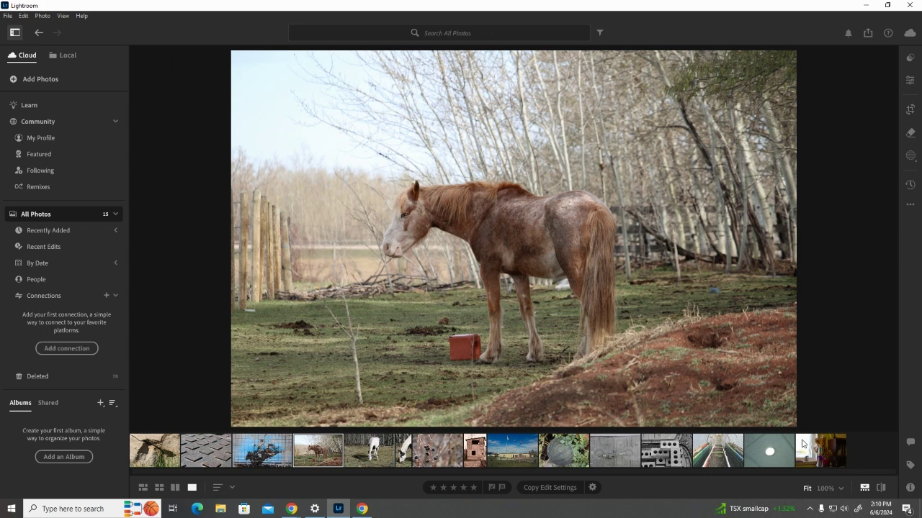
- Using the Remove tool at size 21, erase part of the red container beside the horse's front hooves and inspect the patch at 100%
{"action": "left_click", "coordinate": [910, 156]}
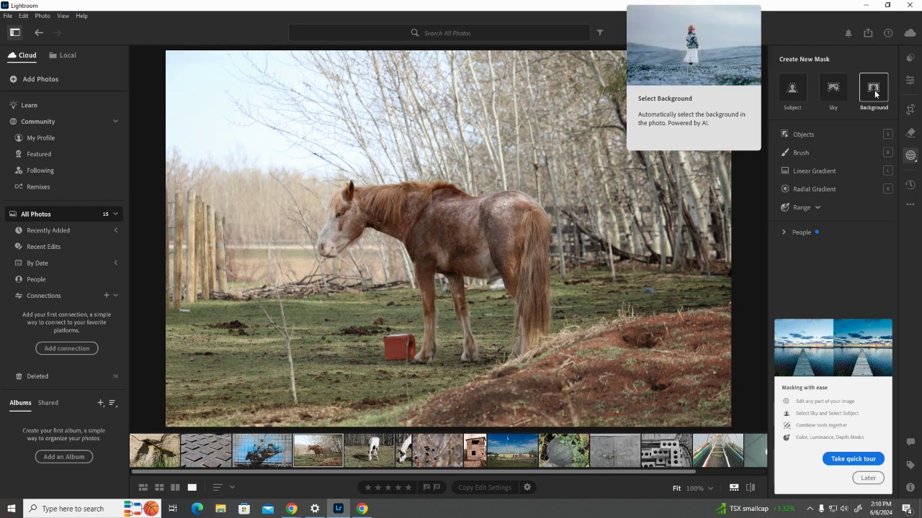
{"action": "left_click", "coordinate": [910, 135]}
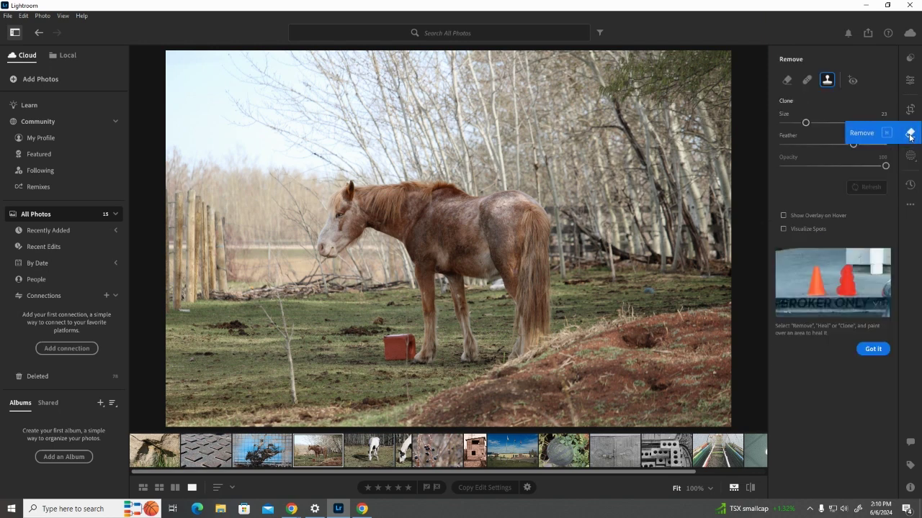
{"action": "left_click", "coordinate": [788, 83]}
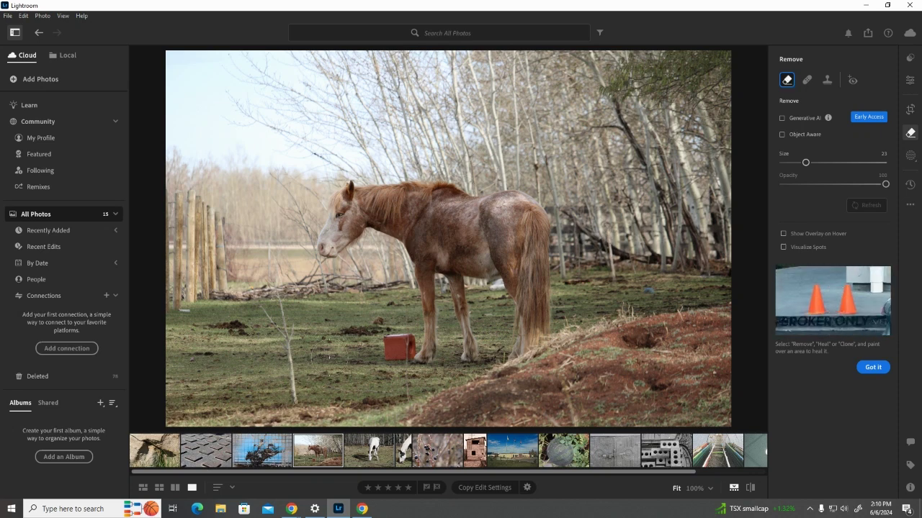
{"action": "left_click_drag", "start_coordinate": [806, 164], "coordinate": [786, 163]}
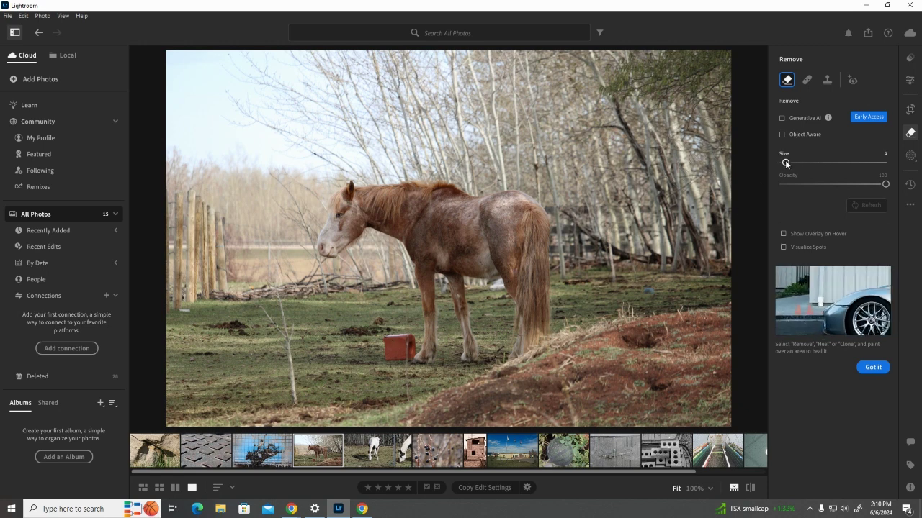
{"action": "key", "text": "bracketright"}
{"action": "key", "text": "bracketright"}
{"action": "key", "text": "bracketright"}
{"action": "key", "text": "bracketright"}
{"action": "key", "text": "bracketright"}
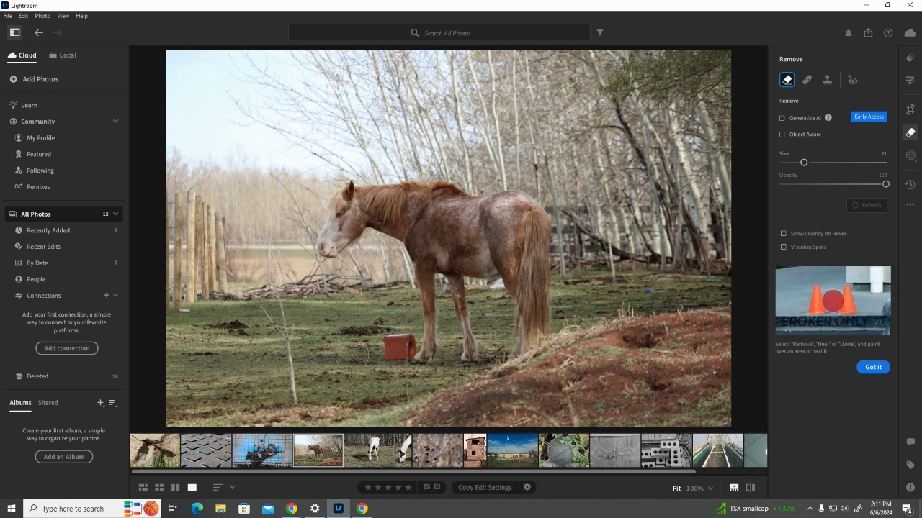
{"action": "left_click", "coordinate": [394, 340]}
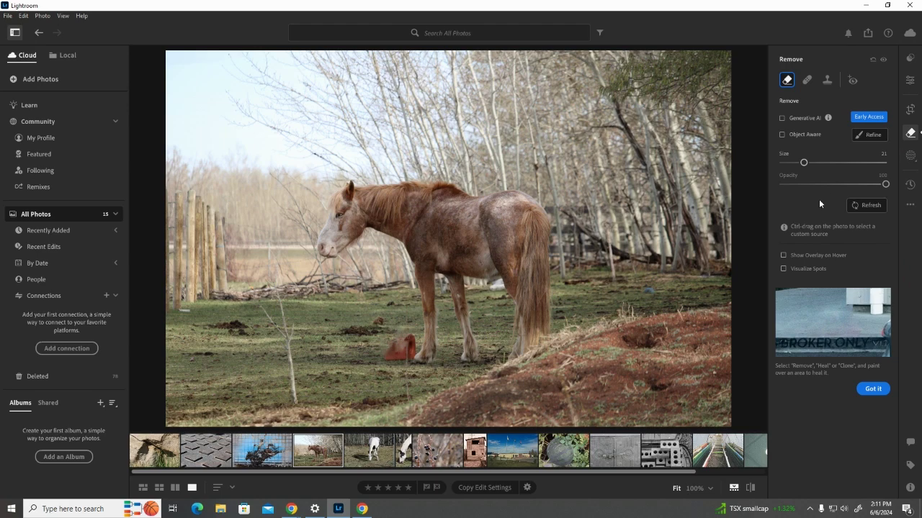
{"action": "left_click", "coordinate": [911, 133]}
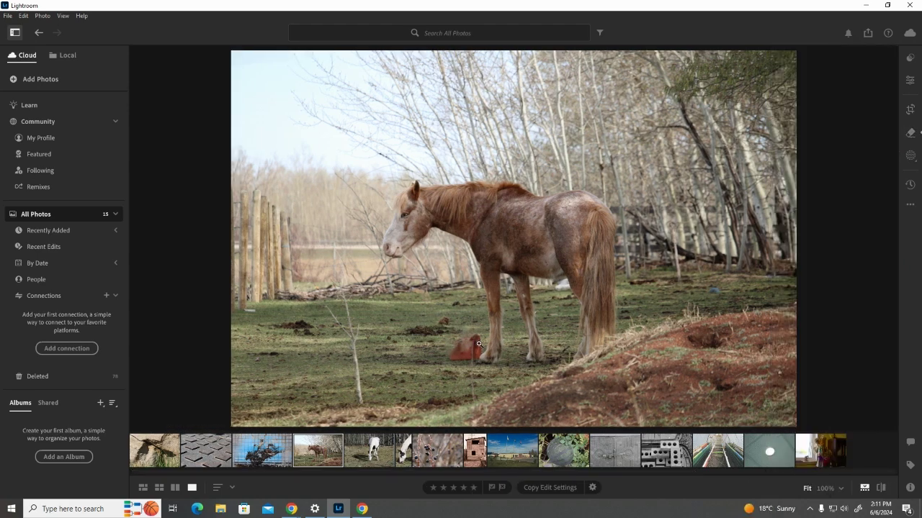
{"action": "left_click", "coordinate": [471, 344]}
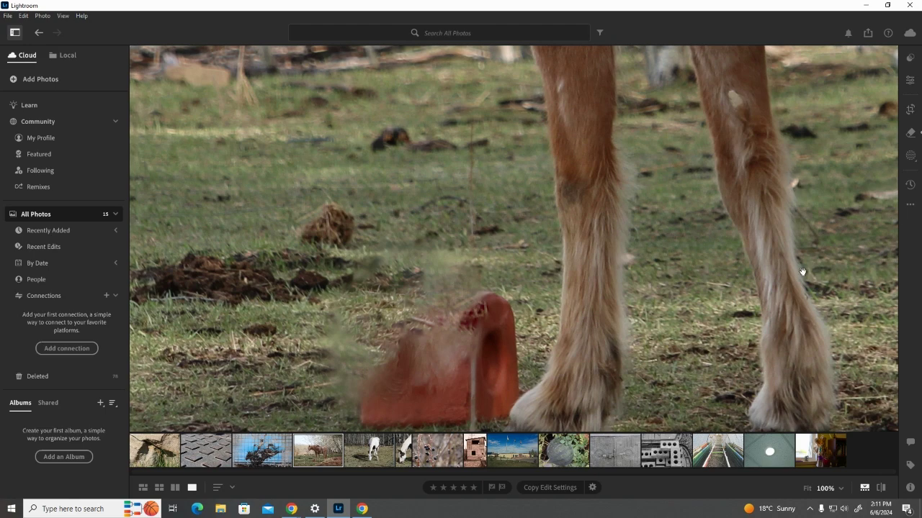
- Check the horse's head at 100%, and undo the last spot removal on the red container
{"action": "left_click", "coordinate": [460, 254]}
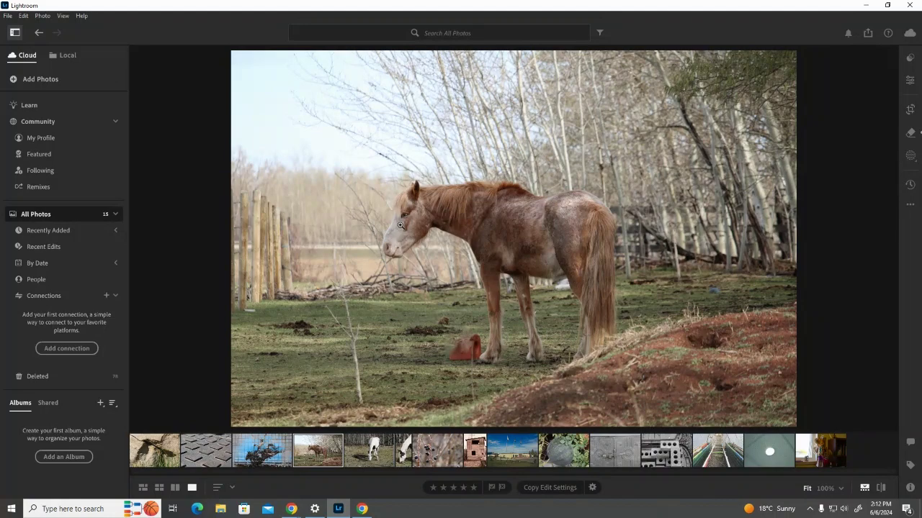
{"action": "left_click", "coordinate": [404, 226]}
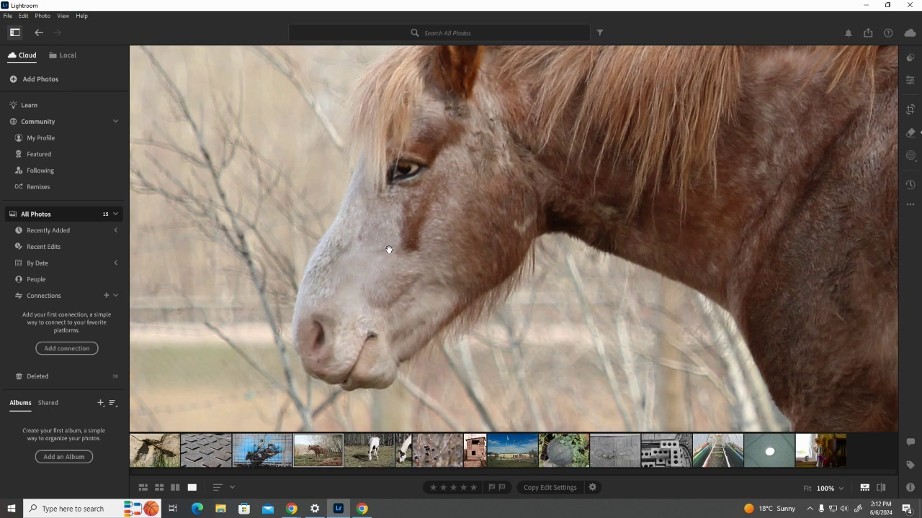
{"action": "left_click", "coordinate": [482, 252]}
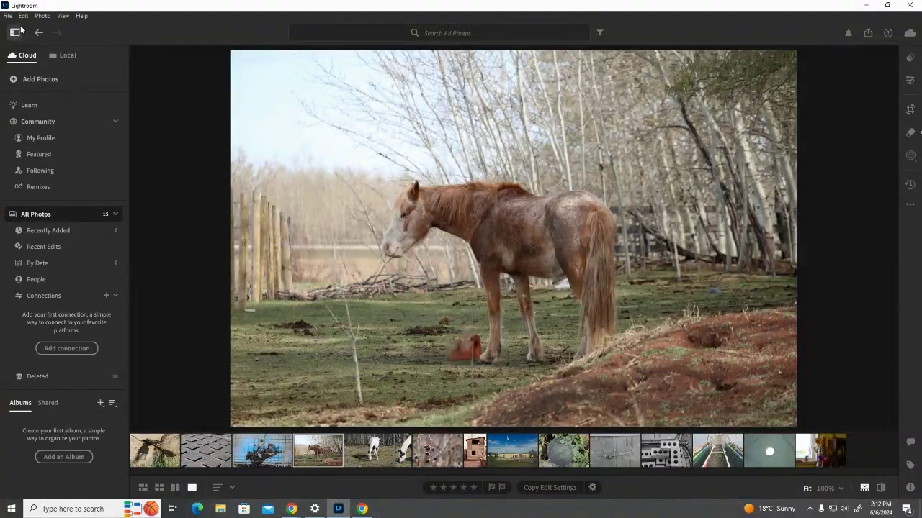
{"action": "left_click", "coordinate": [23, 15]}
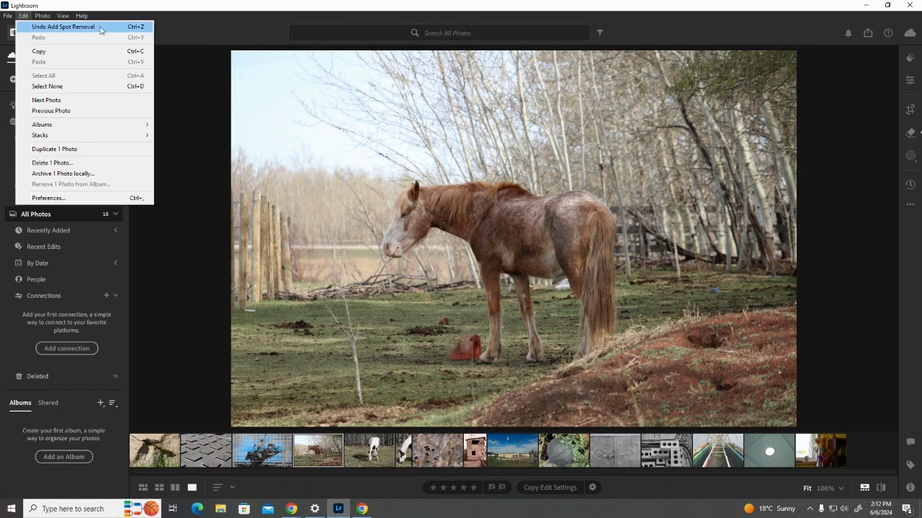
{"action": "left_click", "coordinate": [64, 29]}
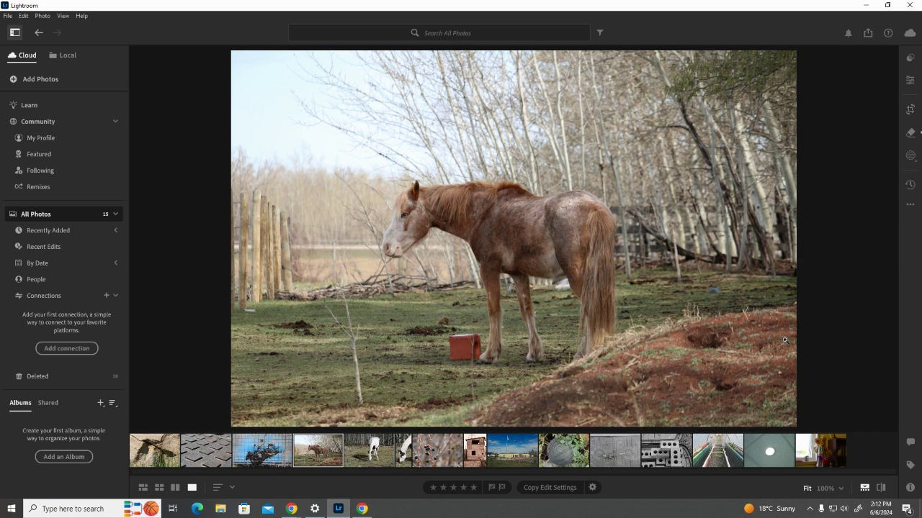
- Using the Remove tool at sizes 21 and 15, erase the upper-left parts of the red container beside the horse's front hooves
{"action": "left_click", "coordinate": [911, 134]}
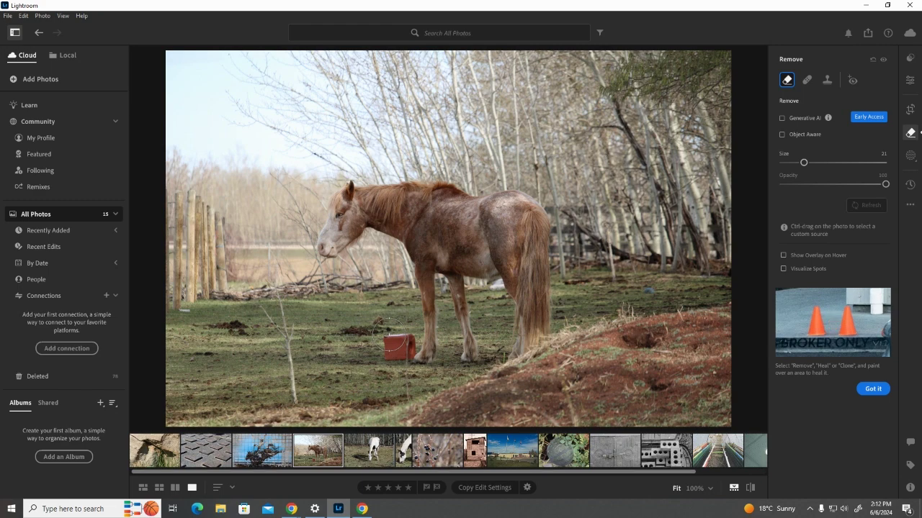
{"action": "left_click_drag", "start_coordinate": [389, 332], "coordinate": [371, 344]}
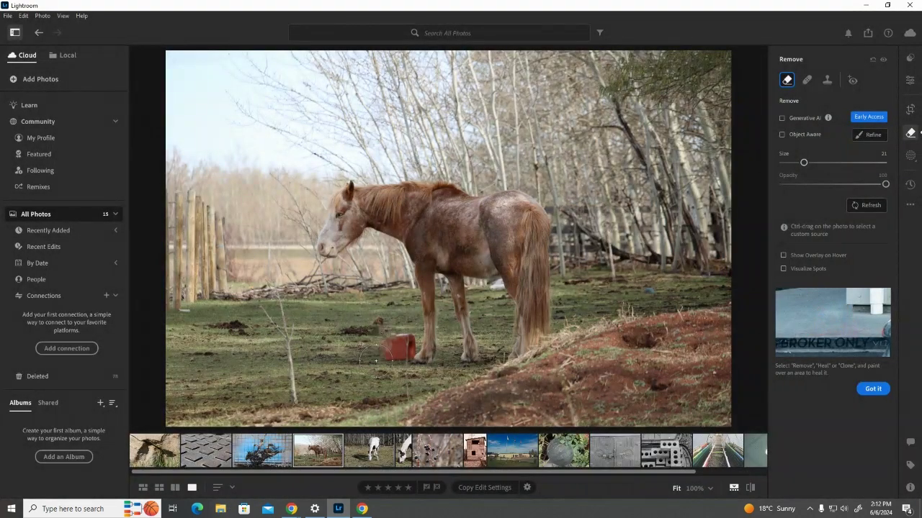
{"action": "scroll", "coordinate": [388, 338], "scroll_direction": "up", "scroll_amount": 3}
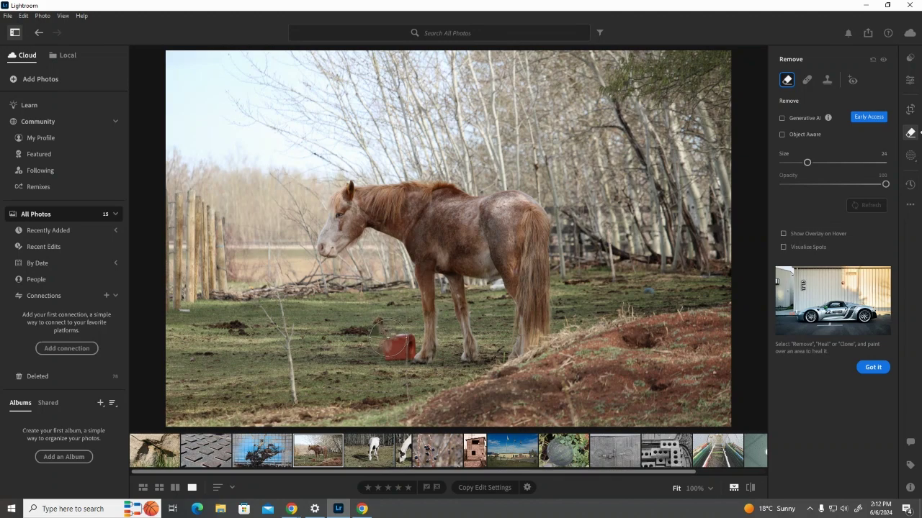
{"action": "scroll", "coordinate": [389, 338], "scroll_direction": "down", "scroll_amount": 9}
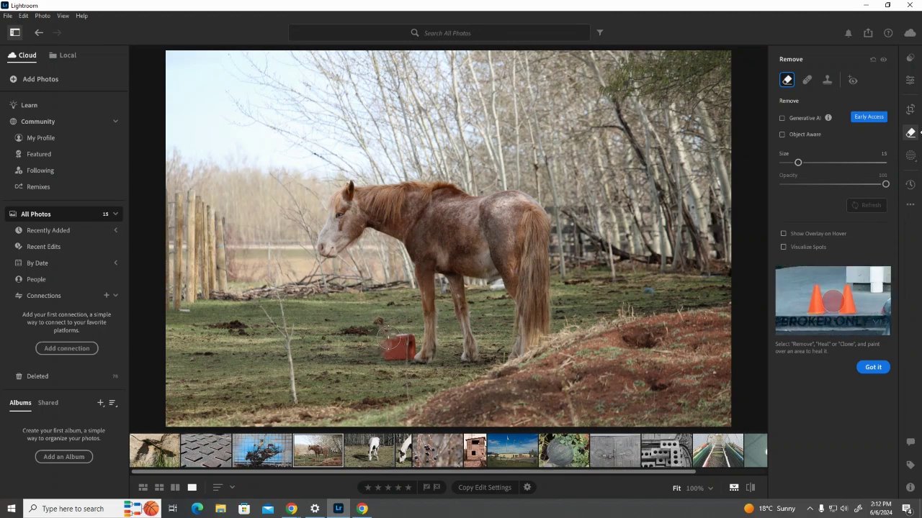
{"action": "left_click_drag", "start_coordinate": [391, 330], "coordinate": [380, 354]}
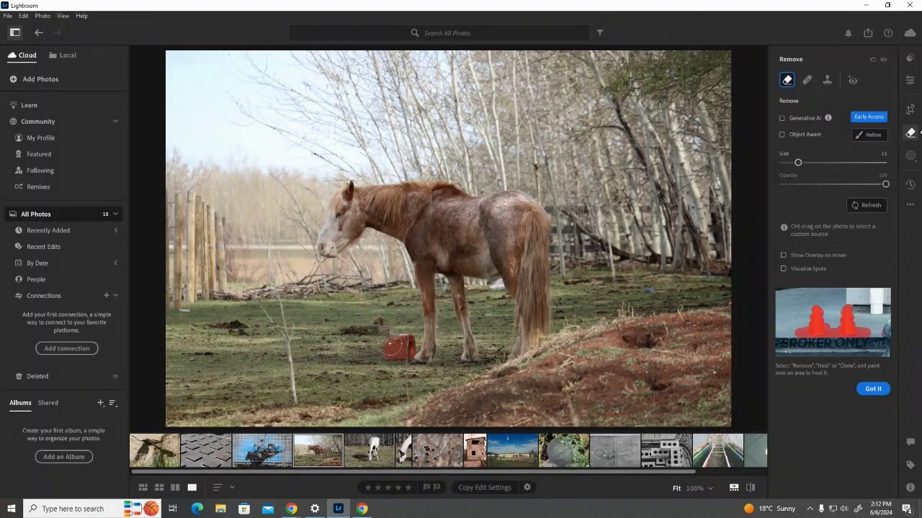
{"action": "left_click_drag", "start_coordinate": [389, 346], "coordinate": [371, 361]}
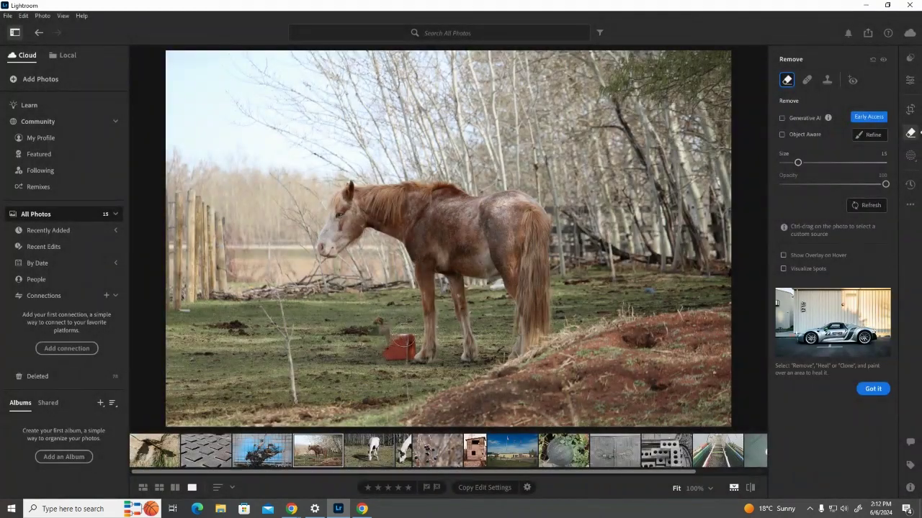
{"action": "mouse_move", "coordinate": [404, 333]}
{"action": "left_mouse_down"}
{"action": "mouse_move", "coordinate": [385, 357]}
{"action": "mouse_move", "coordinate": [403, 353]}
{"action": "mouse_move", "coordinate": [404, 340]}
{"action": "mouse_move", "coordinate": [393, 342]}
{"action": "left_mouse_up"}
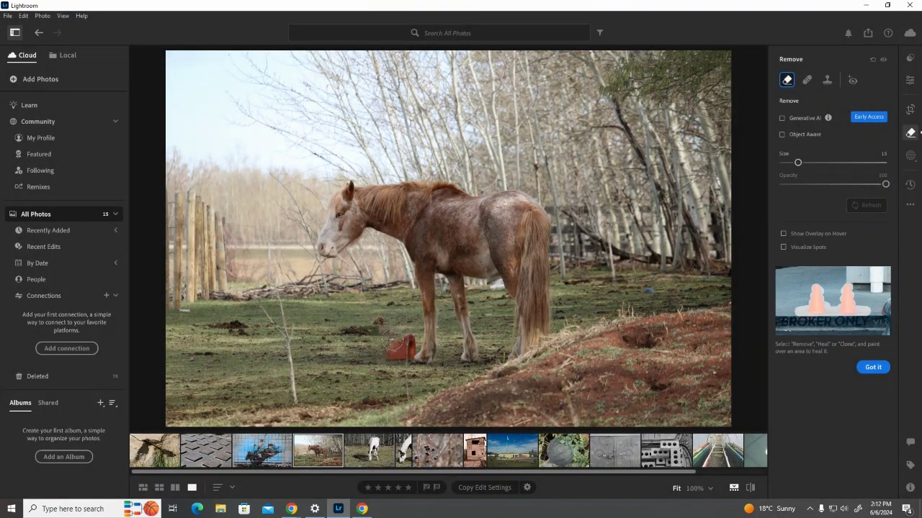
- Set the Remove brush size to 14 and erase most of the remaining red container up to the front hoof
{"action": "scroll", "coordinate": [394, 339], "scroll_direction": "up", "scroll_amount": 5}
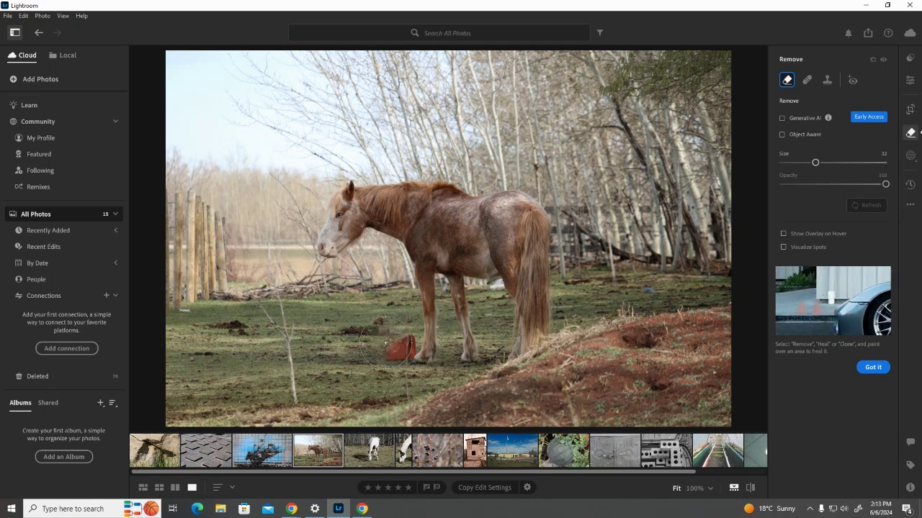
{"action": "scroll", "coordinate": [387, 344], "scroll_direction": "down", "scroll_amount": 5}
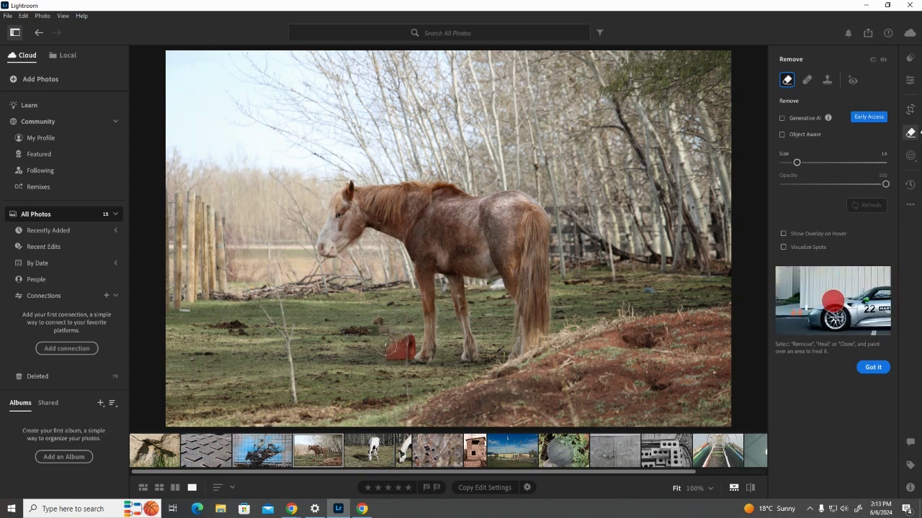
{"action": "mouse_move", "coordinate": [386, 345]}
{"action": "left_mouse_down"}
{"action": "mouse_move", "coordinate": [398, 354]}
{"action": "mouse_move", "coordinate": [405, 340]}
{"action": "mouse_move", "coordinate": [386, 357]}
{"action": "left_mouse_up"}
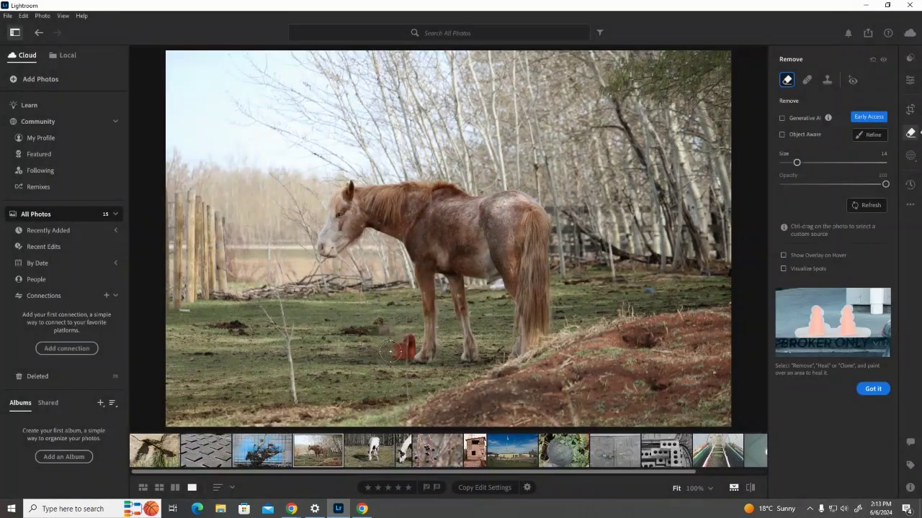
{"action": "left_click_drag", "start_coordinate": [407, 341], "coordinate": [386, 355]}
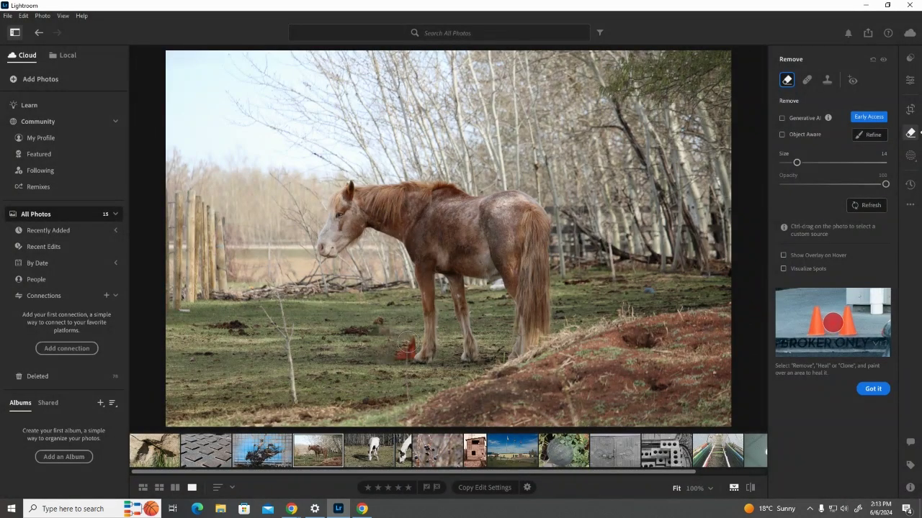
{"action": "left_click_drag", "start_coordinate": [406, 343], "coordinate": [396, 354]}
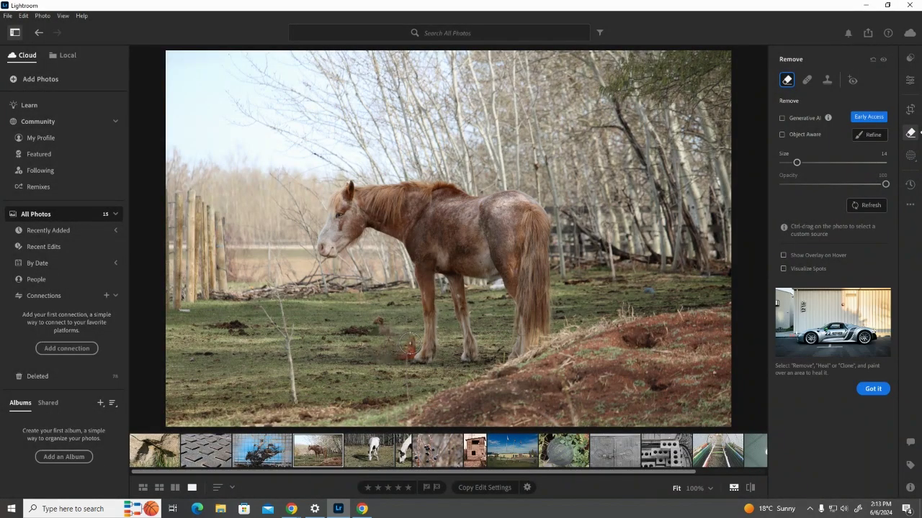
- Set the Remove brush size to 9 and erase the narrow red strip left beside the front hoof
{"action": "scroll", "coordinate": [409, 340], "scroll_direction": "up", "scroll_amount": 2}
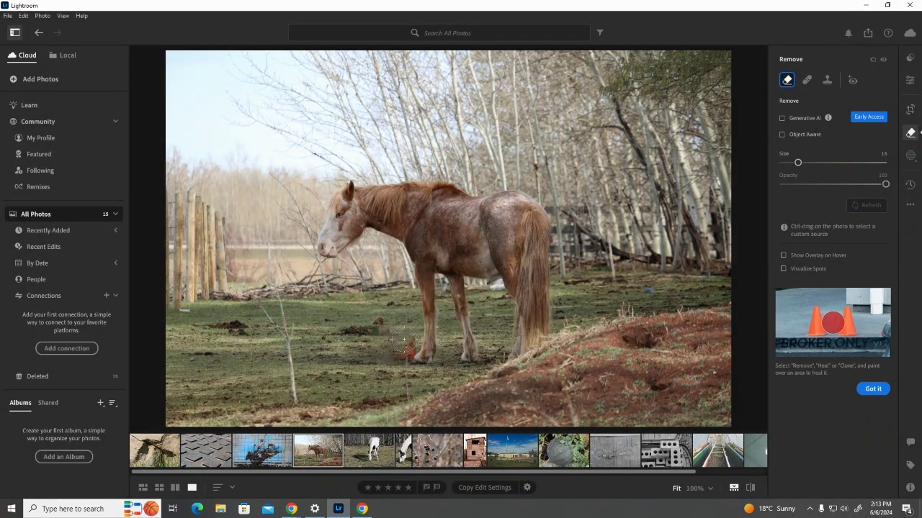
{"action": "scroll", "coordinate": [403, 336], "scroll_direction": "down", "scroll_amount": 4}
{"action": "scroll", "coordinate": [405, 337], "scroll_direction": "down", "scroll_amount": 2}
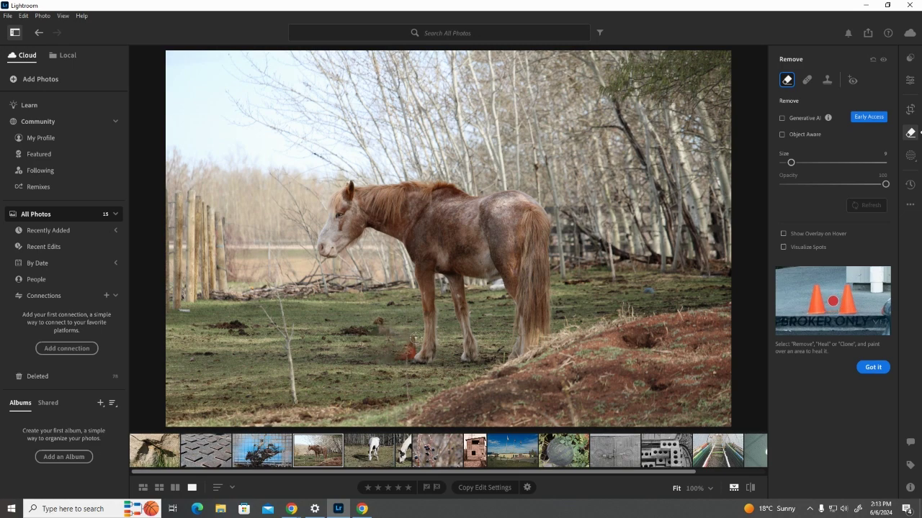
{"action": "left_click", "coordinate": [410, 344]}
{"action": "left_click_drag", "start_coordinate": [410, 345], "coordinate": [394, 360]}
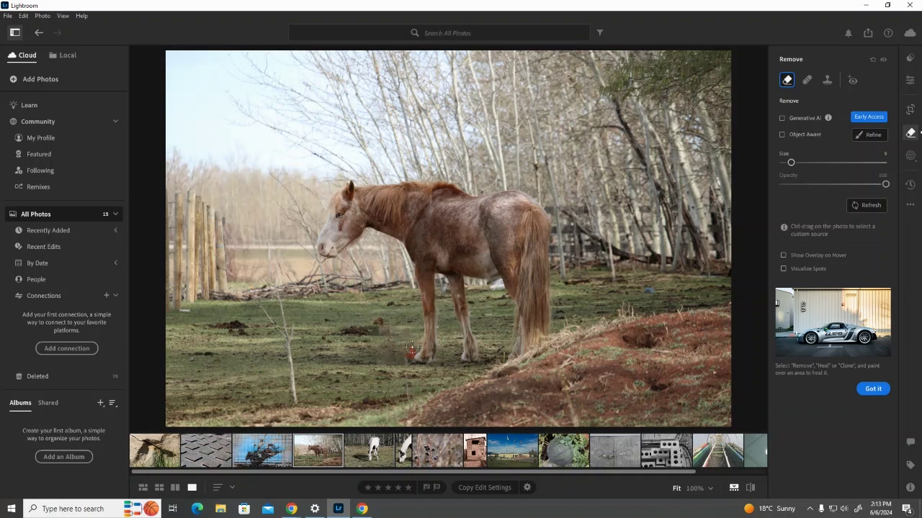
{"action": "left_click_drag", "start_coordinate": [411, 348], "coordinate": [405, 355]}
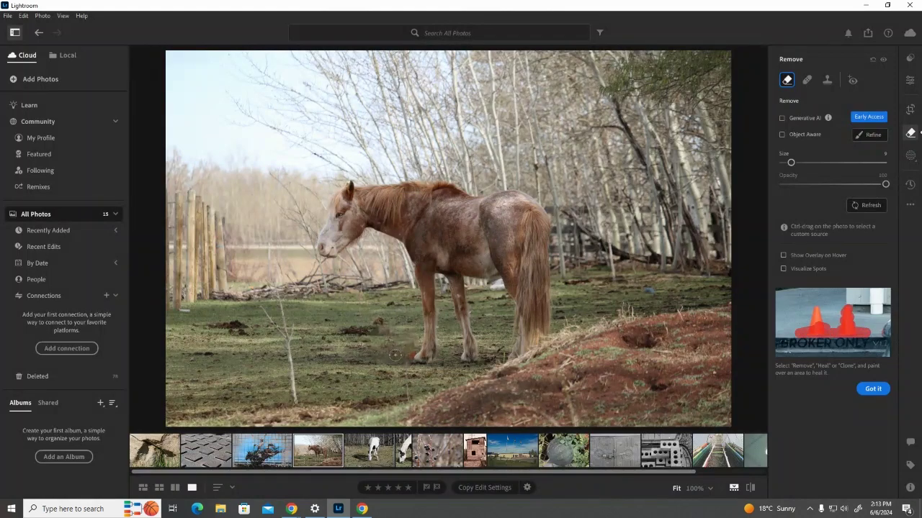
- Working at 100%, set the Remove brush size to 6 and paint over the red remnant touching the front hoof
{"action": "left_click", "coordinate": [910, 133]}
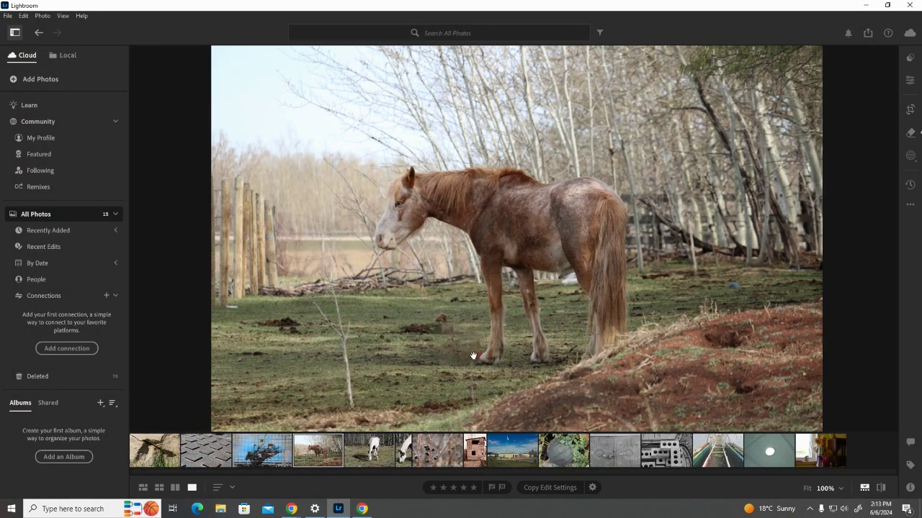
{"action": "left_click", "coordinate": [473, 355]}
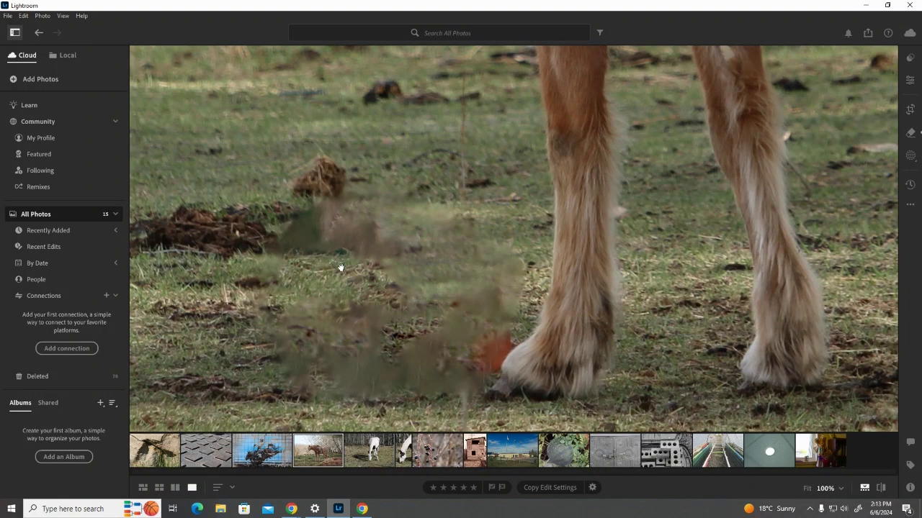
{"action": "left_click", "coordinate": [910, 134]}
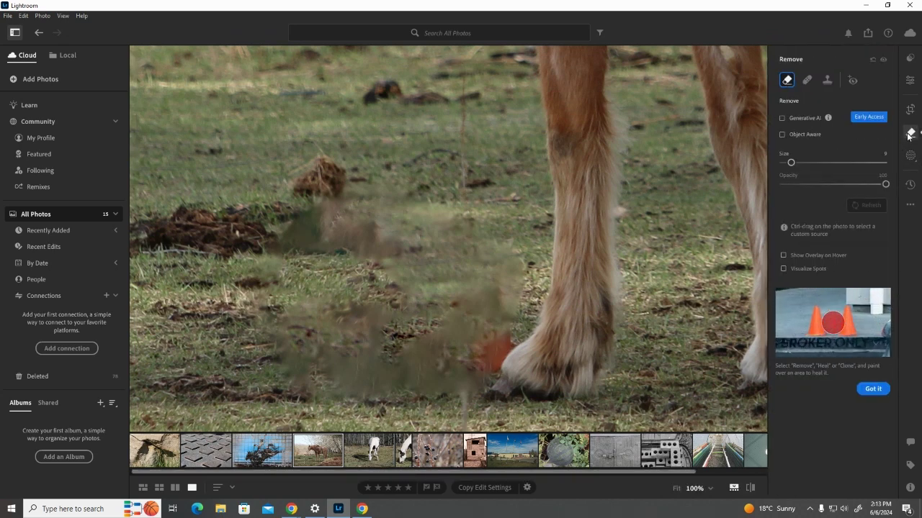
{"action": "key", "text": "bracketleft"}
{"action": "key", "text": "bracketleft"}
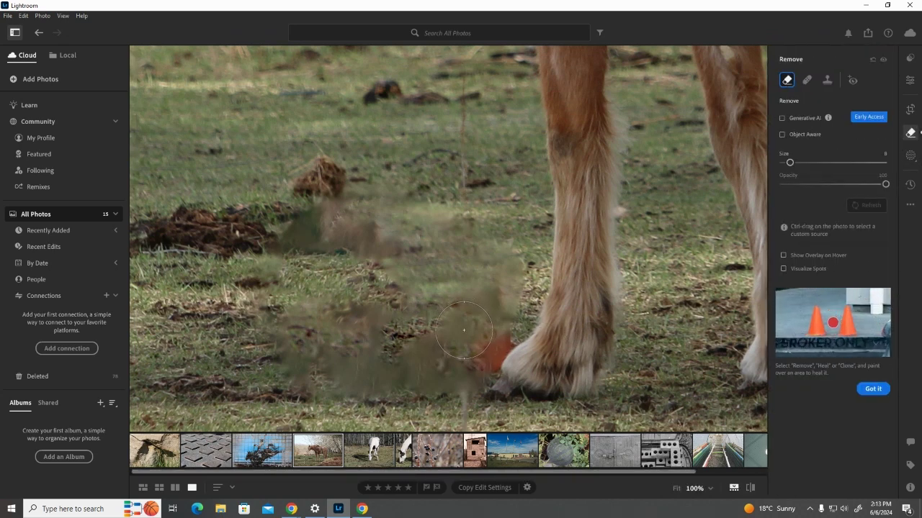
{"action": "key", "text": "bracketleft"}
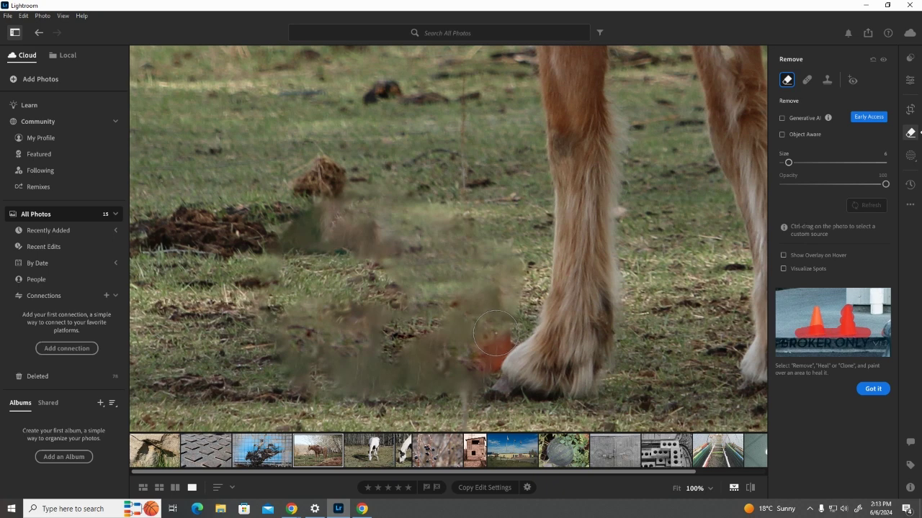
{"action": "left_click_drag", "start_coordinate": [496, 333], "coordinate": [468, 365]}
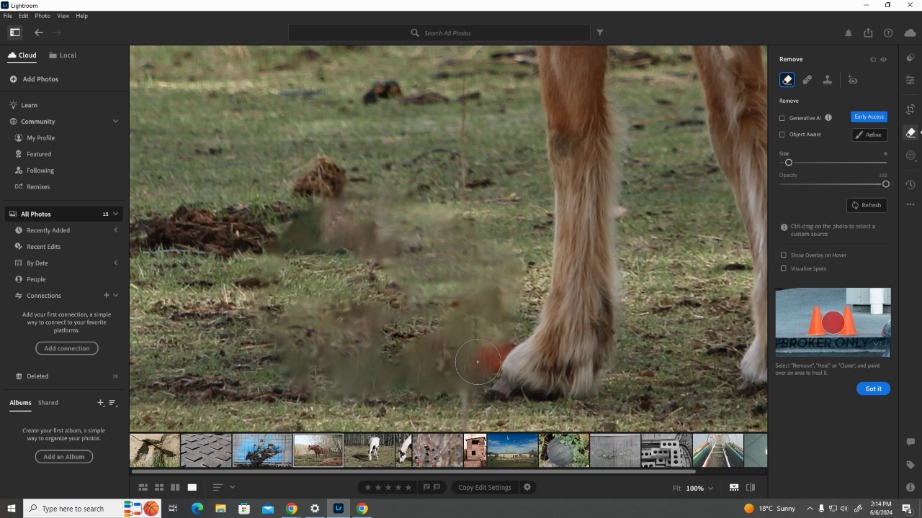
{"action": "mouse_move", "coordinate": [477, 362]}
{"action": "left_mouse_down"}
{"action": "mouse_move", "coordinate": [481, 337]}
{"action": "mouse_move", "coordinate": [492, 339]}
{"action": "left_mouse_up"}
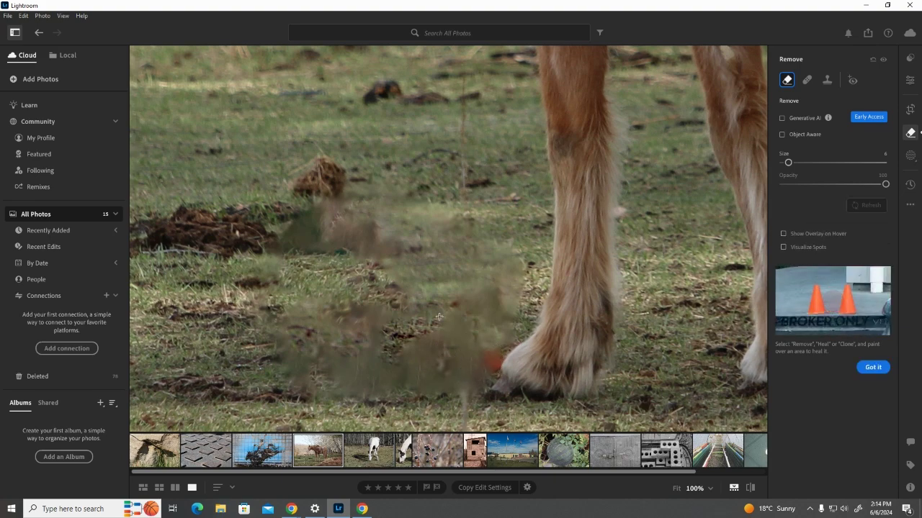
{"action": "left_click_drag", "start_coordinate": [439, 316], "coordinate": [472, 360]}
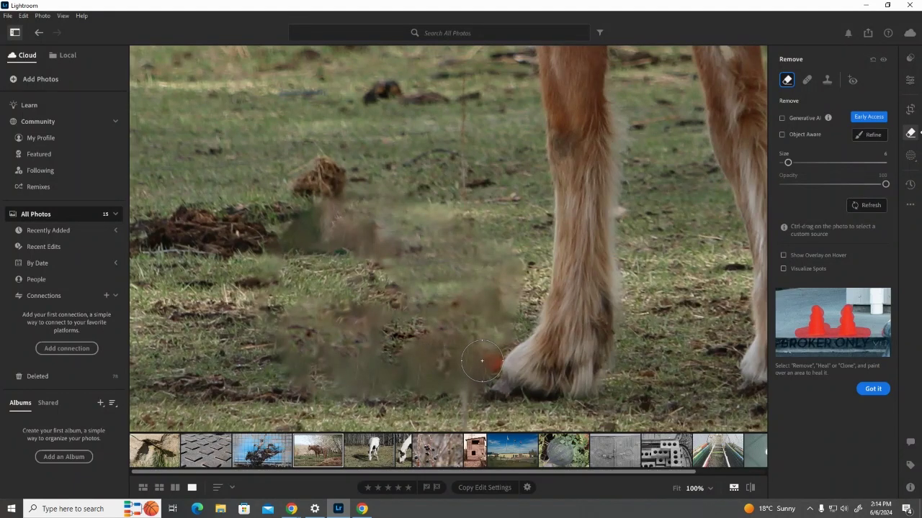
{"action": "left_click_drag", "start_coordinate": [482, 362], "coordinate": [483, 314]}
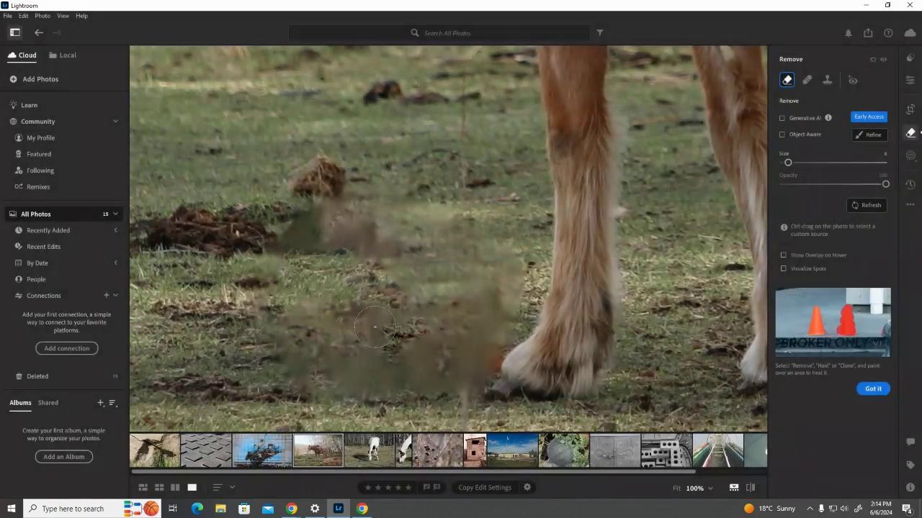
- Erase the last red traces at the tip of the front hoof with the Remove brush at sizes 4 and 3
{"action": "key", "text": "bracketleft"}
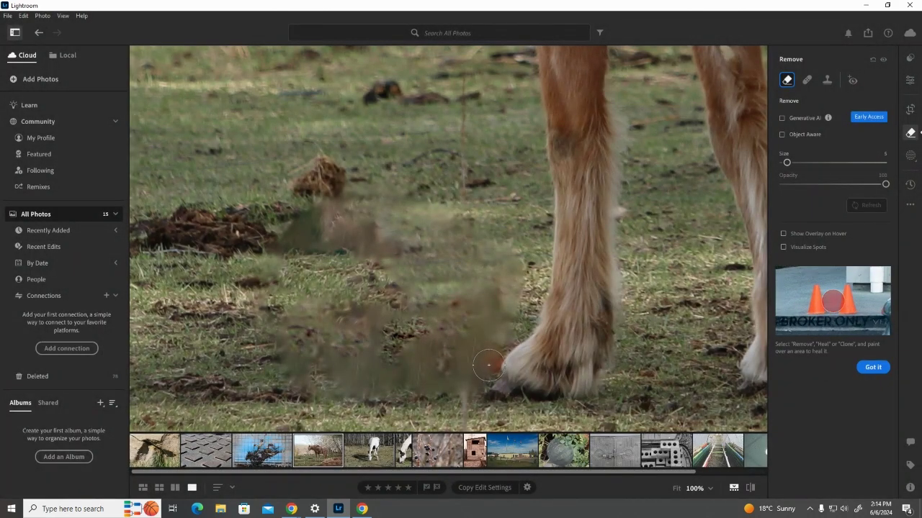
{"action": "key", "text": "bracketleft"}
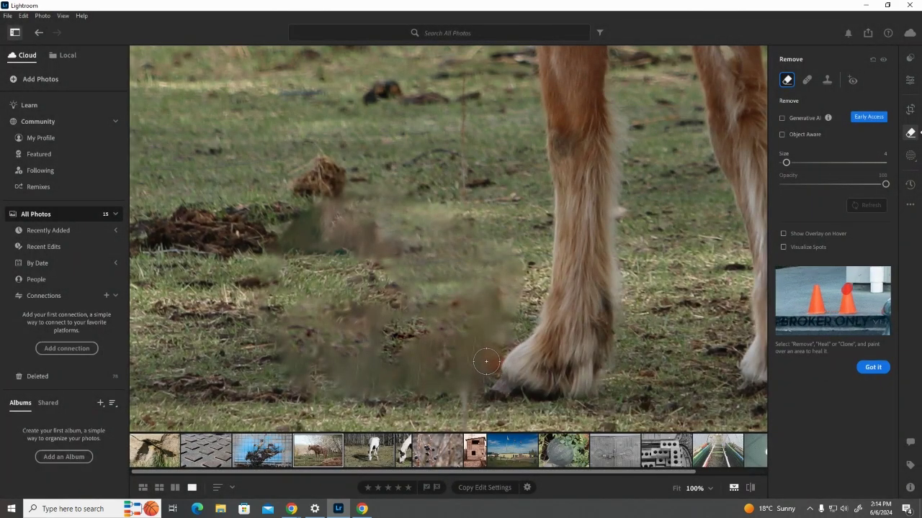
{"action": "left_click_drag", "start_coordinate": [486, 336], "coordinate": [489, 372]}
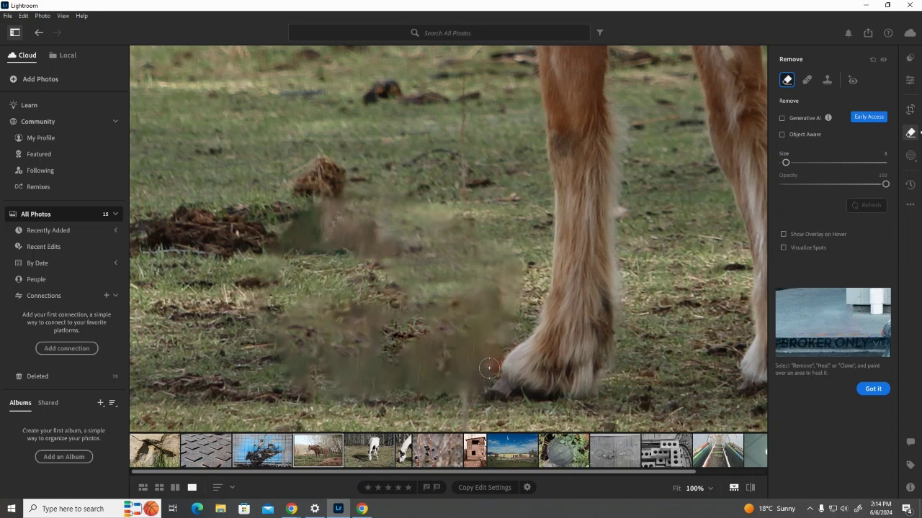
{"action": "key", "text": "bracketleft"}
{"action": "left_click_drag", "start_coordinate": [494, 356], "coordinate": [493, 365]}
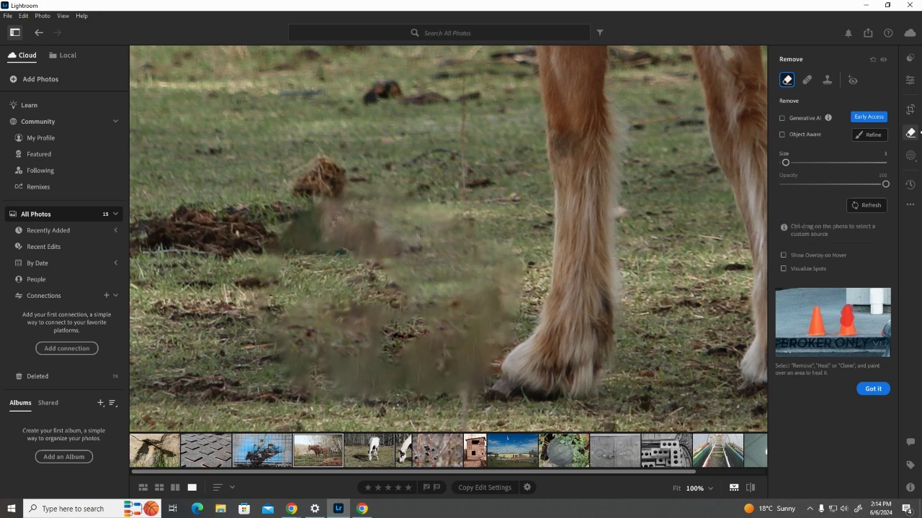
- Switch to the Heal tool and paint over the blurred grass beside the front hoof, enlarging the brush to size 6
{"action": "left_click", "coordinate": [807, 80]}
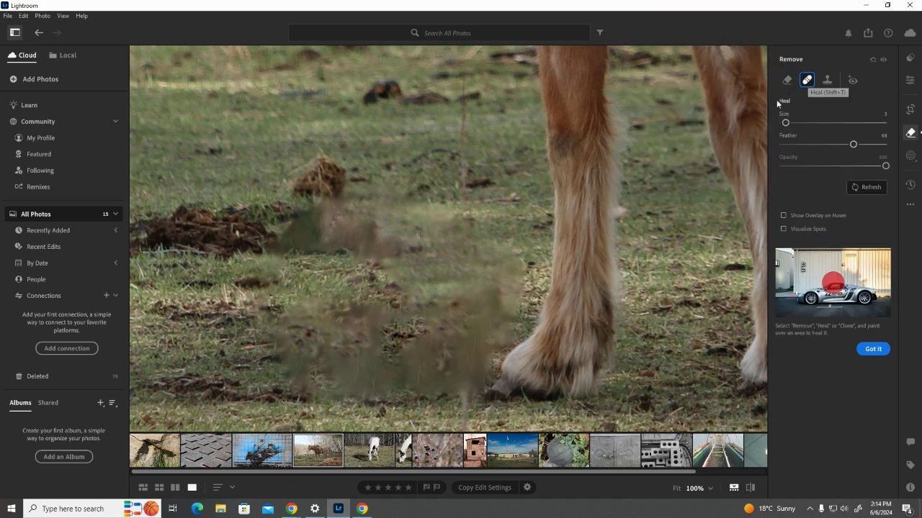
{"action": "left_click_drag", "start_coordinate": [438, 215], "coordinate": [302, 291]}
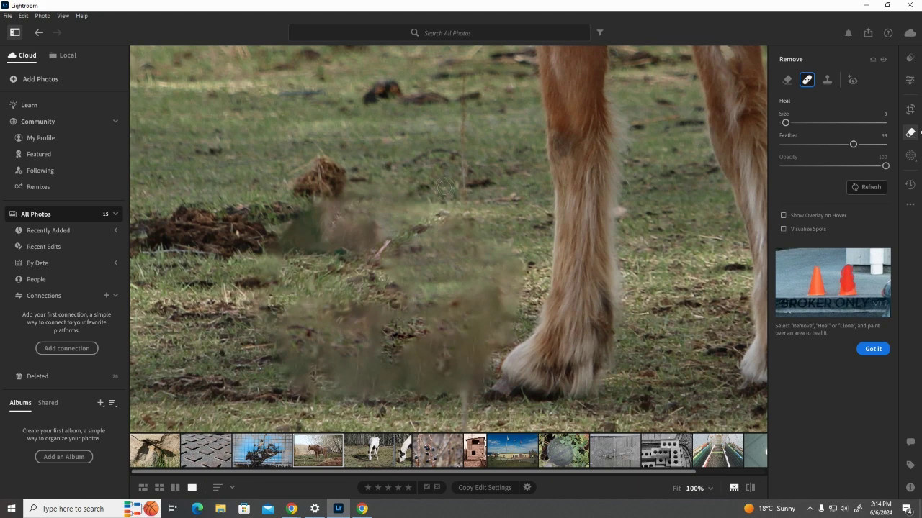
{"action": "left_click_drag", "start_coordinate": [432, 200], "coordinate": [304, 245]}
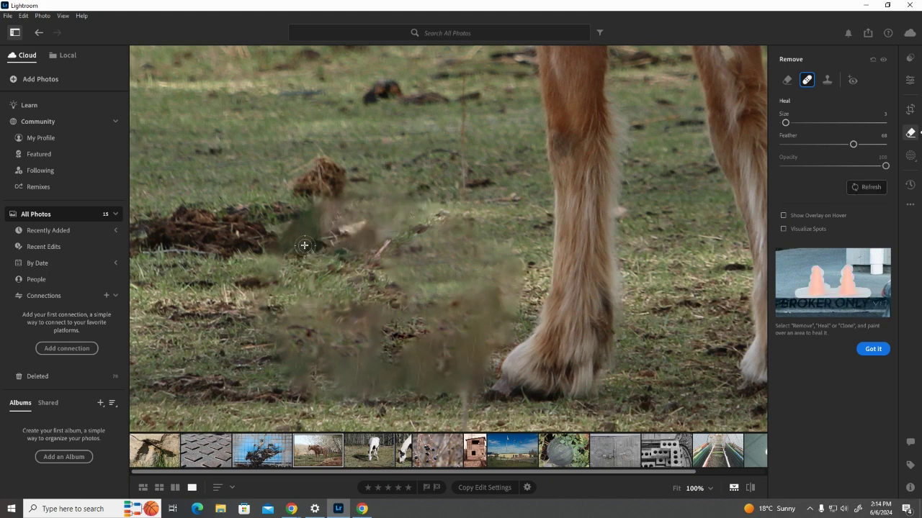
{"action": "mouse_move", "coordinate": [381, 192]}
{"action": "left_mouse_down"}
{"action": "mouse_move", "coordinate": [281, 222]}
{"action": "mouse_move", "coordinate": [264, 251]}
{"action": "left_mouse_up"}
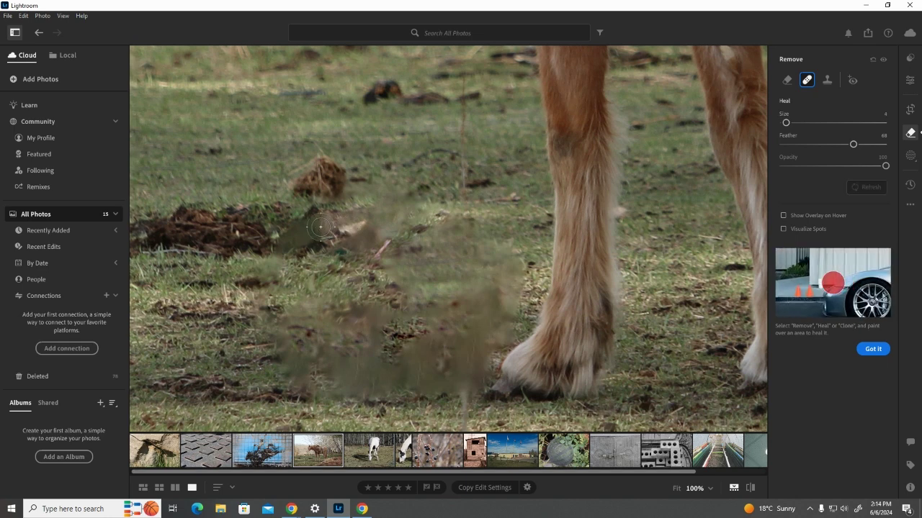
{"action": "scroll", "coordinate": [324, 224], "scroll_direction": "up", "scroll_amount": 3}
{"action": "left_click_drag", "start_coordinate": [402, 192], "coordinate": [286, 242]}
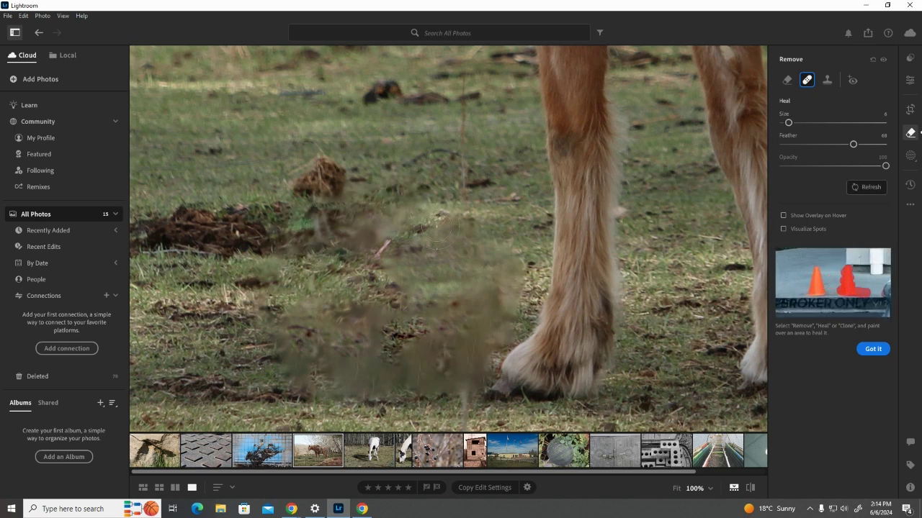
- Try a long diagonal Heal stroke across the blurred grass and undo it
{"action": "mouse_move", "coordinate": [438, 209]}
{"action": "left_mouse_down"}
{"action": "mouse_move", "coordinate": [362, 238]}
{"action": "mouse_move", "coordinate": [220, 322]}
{"action": "left_mouse_up"}
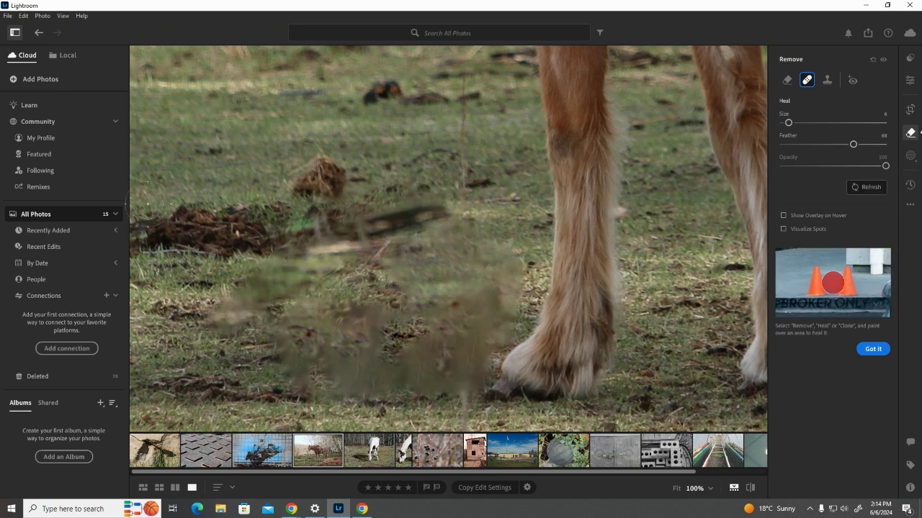
{"action": "left_click", "coordinate": [23, 15]}
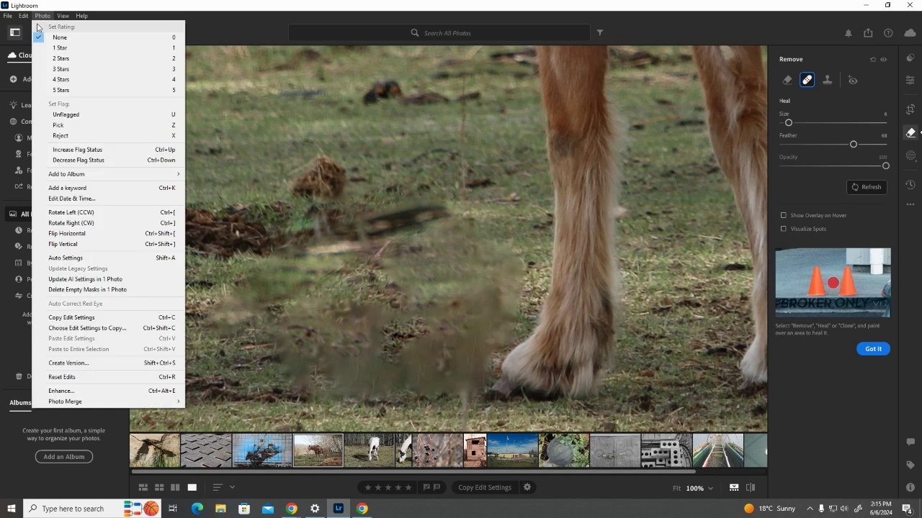
{"action": "left_click", "coordinate": [33, 28]}
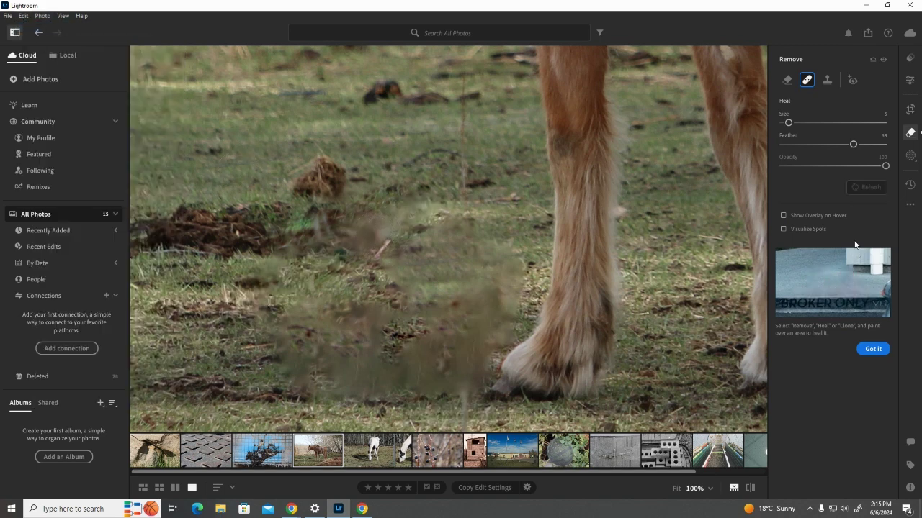
- Switch to the Clone tool and paint a short stroke over the blurred grass at brush size 6
{"action": "left_click", "coordinate": [826, 80]}
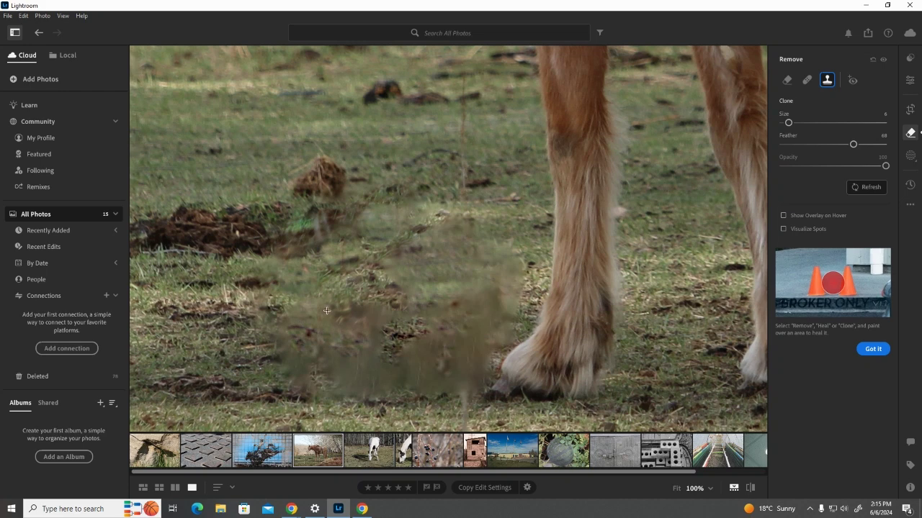
{"action": "mouse_move", "coordinate": [326, 311]}
{"action": "left_mouse_down"}
{"action": "mouse_move", "coordinate": [276, 339]}
{"action": "mouse_move", "coordinate": [364, 319]}
{"action": "left_mouse_up"}
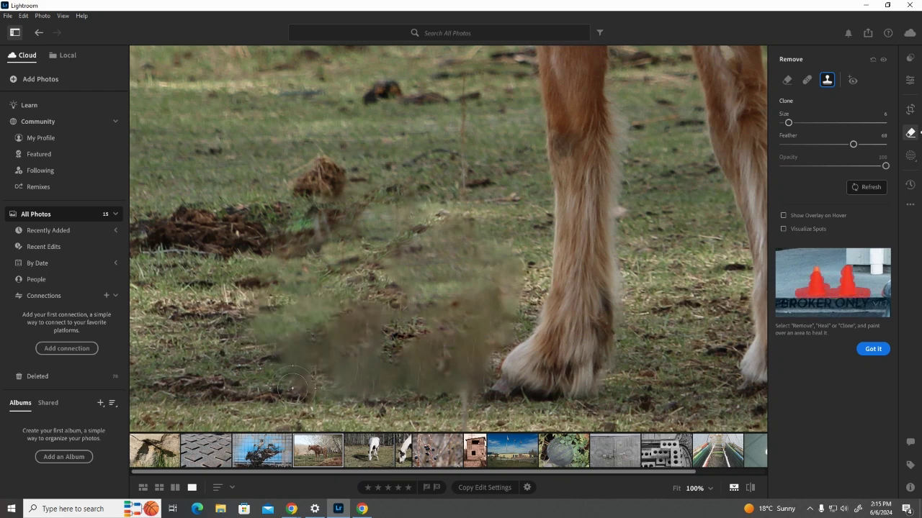
- Try a diagonal Clone stroke across the lower part of the blurred patch and undo that spot removal
{"action": "mouse_move", "coordinate": [371, 324]}
{"action": "left_mouse_down"}
{"action": "mouse_move", "coordinate": [273, 372]}
{"action": "mouse_move", "coordinate": [294, 367]}
{"action": "left_mouse_up"}
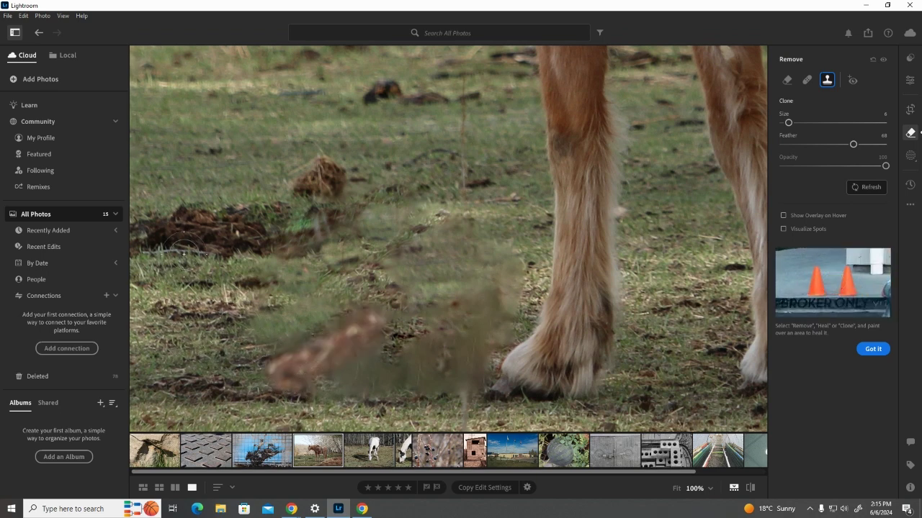
{"action": "left_click", "coordinate": [25, 15]}
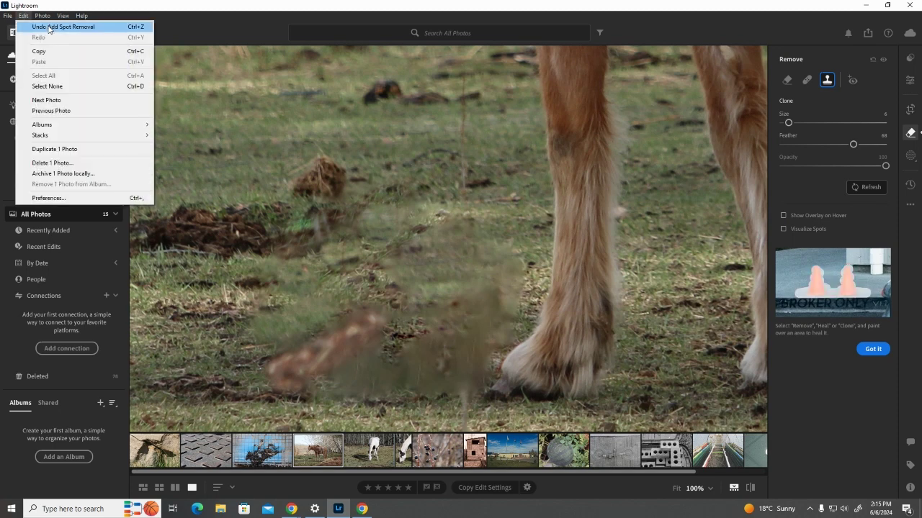
{"action": "left_click", "coordinate": [49, 27]}
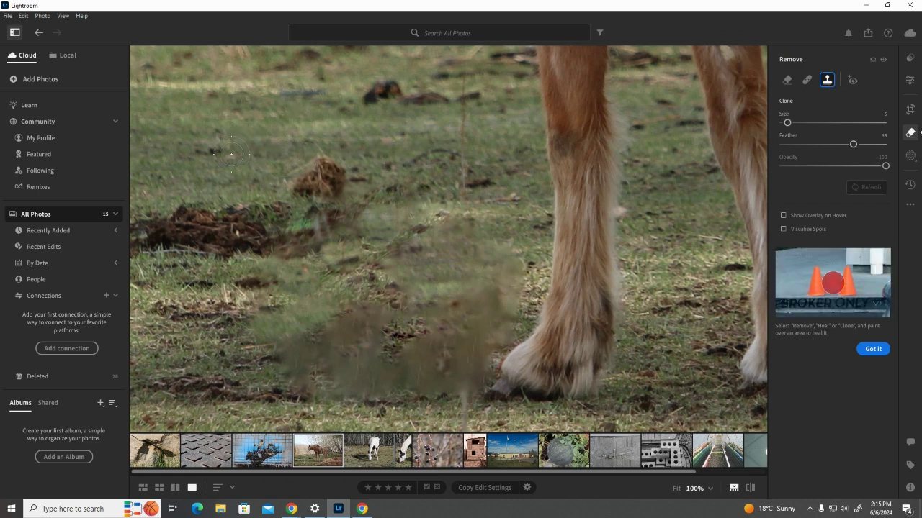
- Clone grass over the upper part of the blurred patch at brush size 5, and view the whole photo
{"action": "left_click_drag", "start_coordinate": [237, 166], "coordinate": [232, 167]}
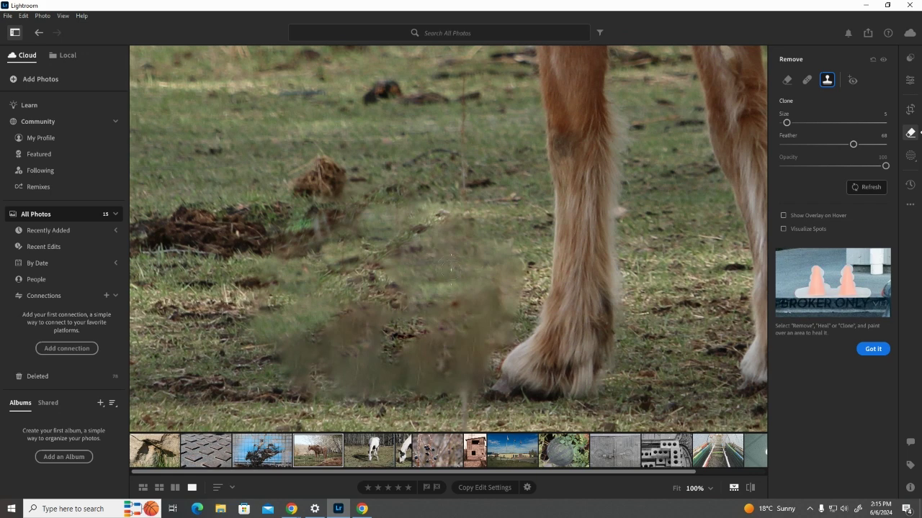
{"action": "left_click_drag", "start_coordinate": [463, 224], "coordinate": [389, 263]}
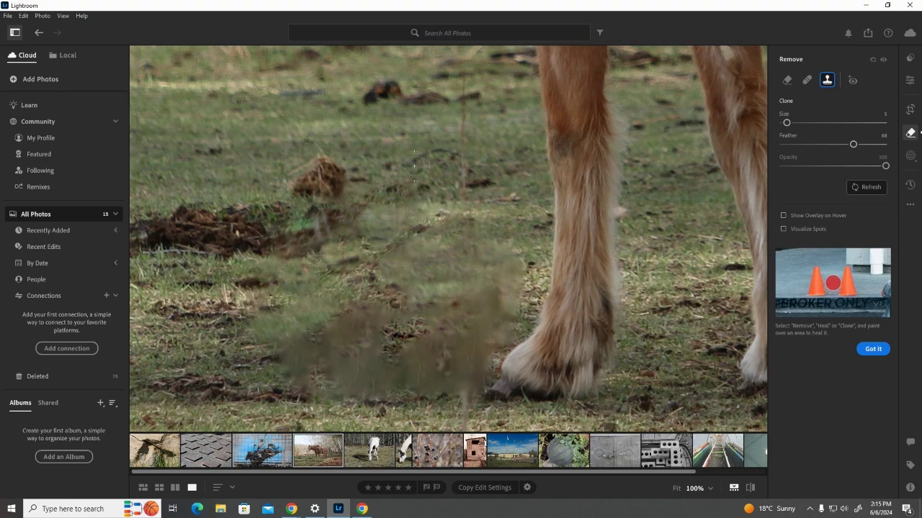
{"action": "left_click", "coordinate": [911, 133]}
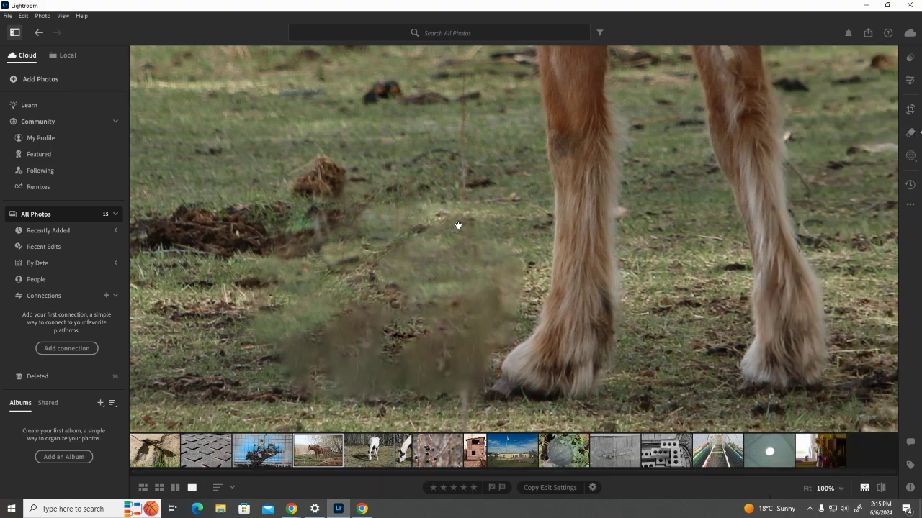
{"action": "left_click", "coordinate": [406, 193]}
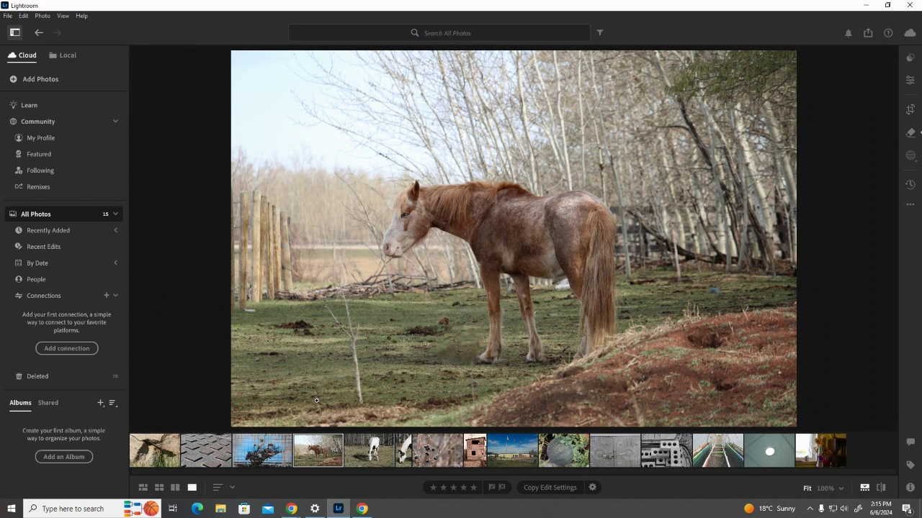
- Heal the small white debris at the base of the fence posts with brush size 7, and inspect the spot at 100%
{"action": "left_click", "coordinate": [909, 133]}
{"action": "left_click", "coordinate": [826, 80]}
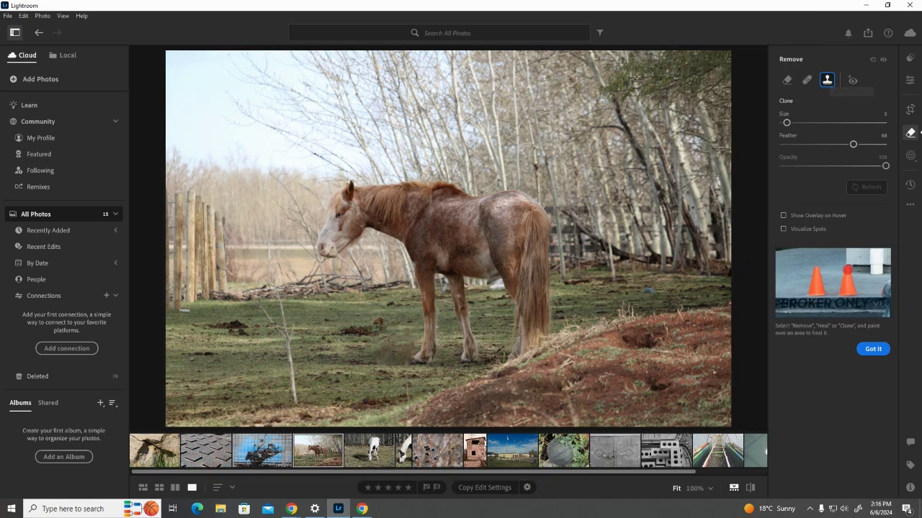
{"action": "left_click", "coordinate": [806, 80]}
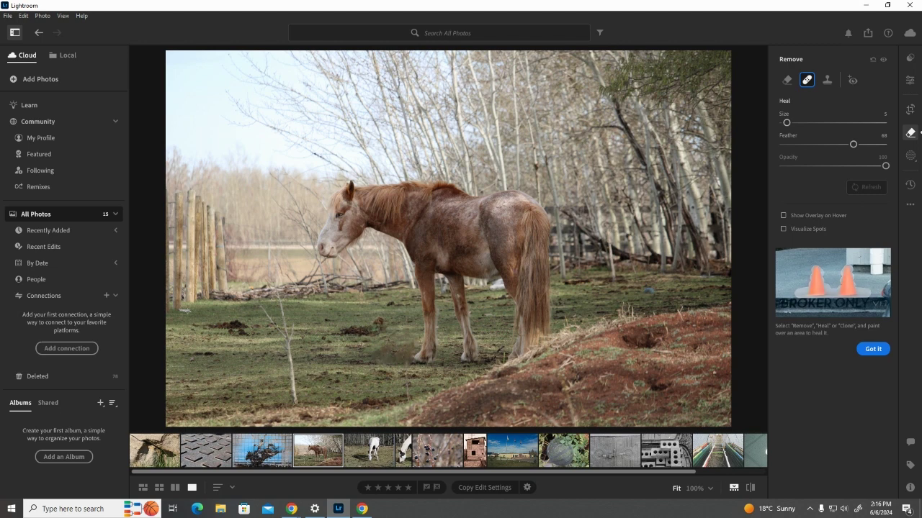
{"action": "key", "text": "bracketright"}
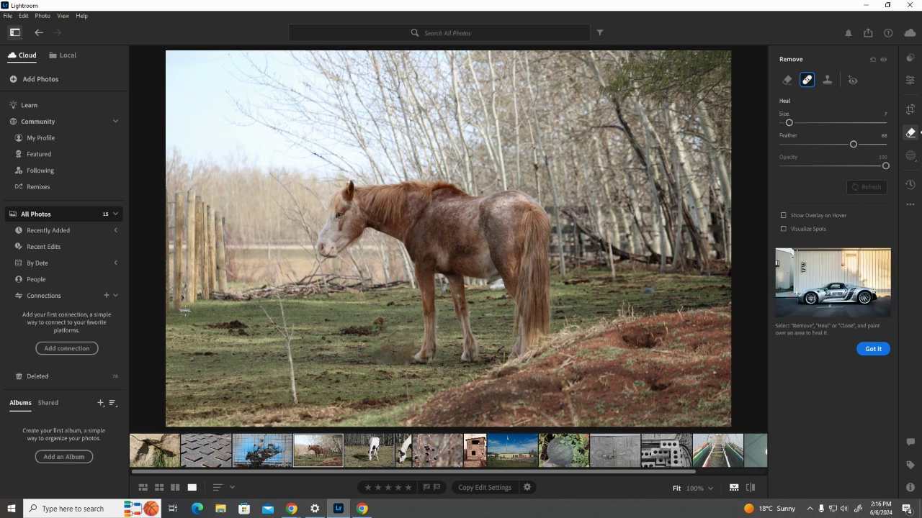
{"action": "left_click", "coordinate": [185, 314]}
{"action": "left_click", "coordinate": [910, 133]}
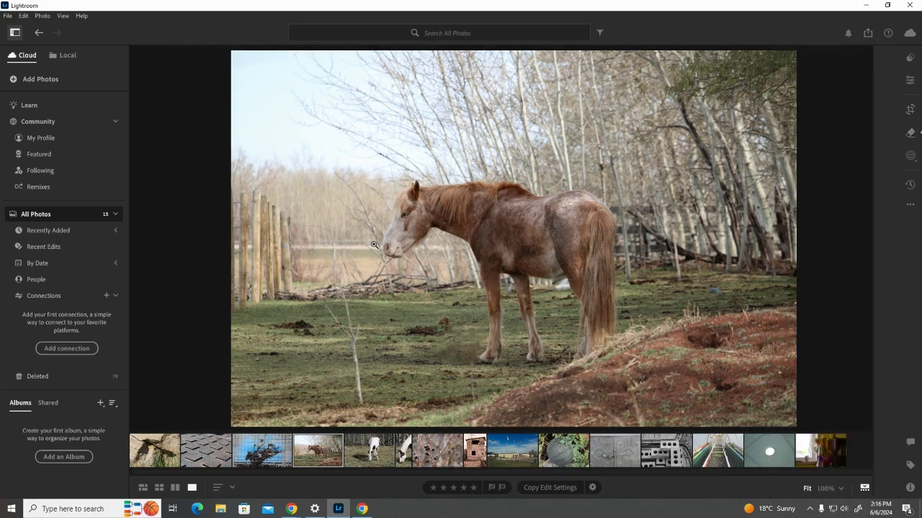
{"action": "left_click", "coordinate": [252, 309]}
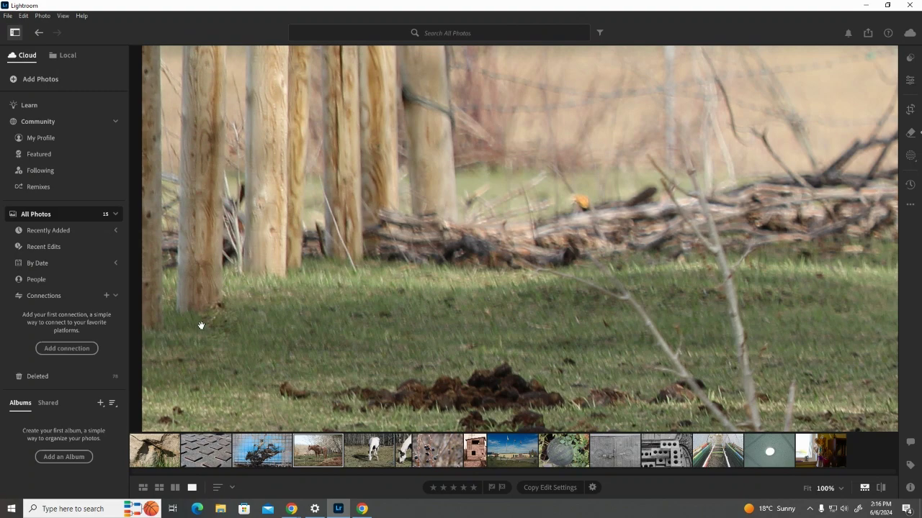
{"action": "left_click", "coordinate": [338, 309]}
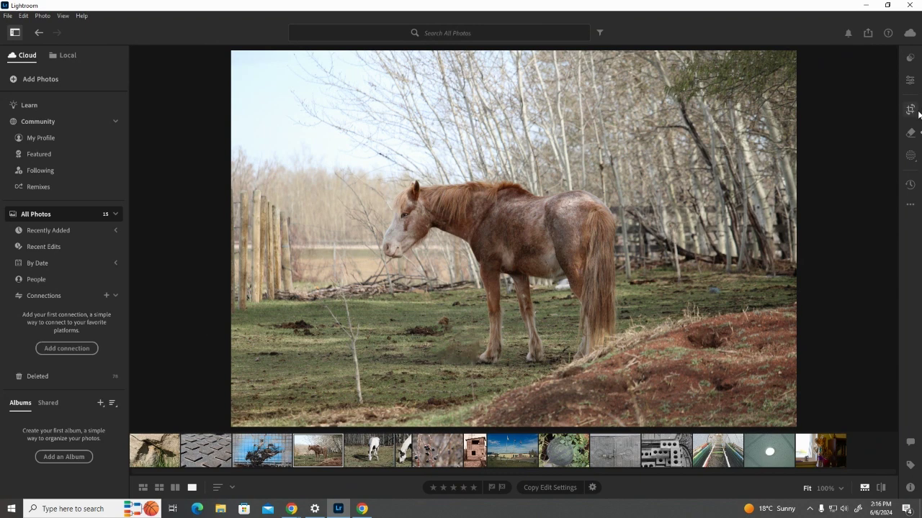
- Heal the small blue object on the grass behind the horse with brush size 7, and inspect the spot at 100%
{"action": "left_click", "coordinate": [910, 133]}
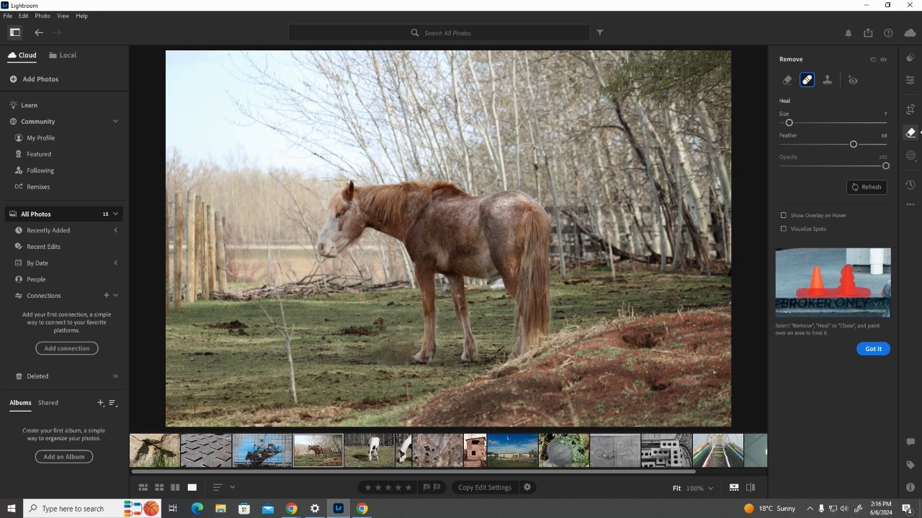
{"action": "left_click", "coordinate": [910, 133]}
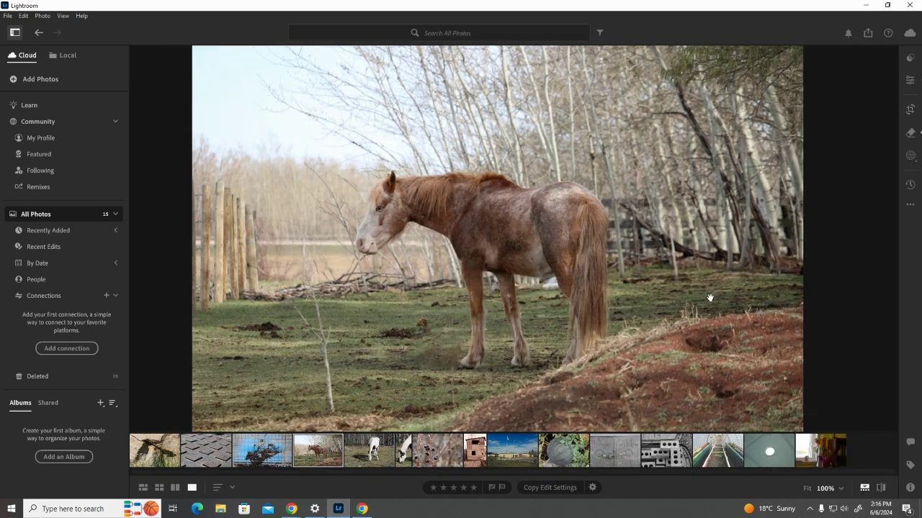
{"action": "left_click", "coordinate": [709, 298]}
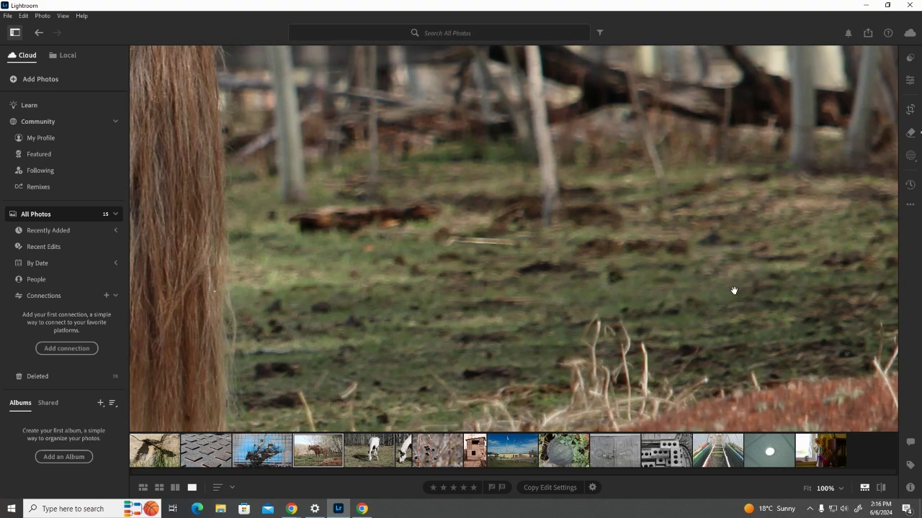
{"action": "left_click", "coordinate": [607, 250]}
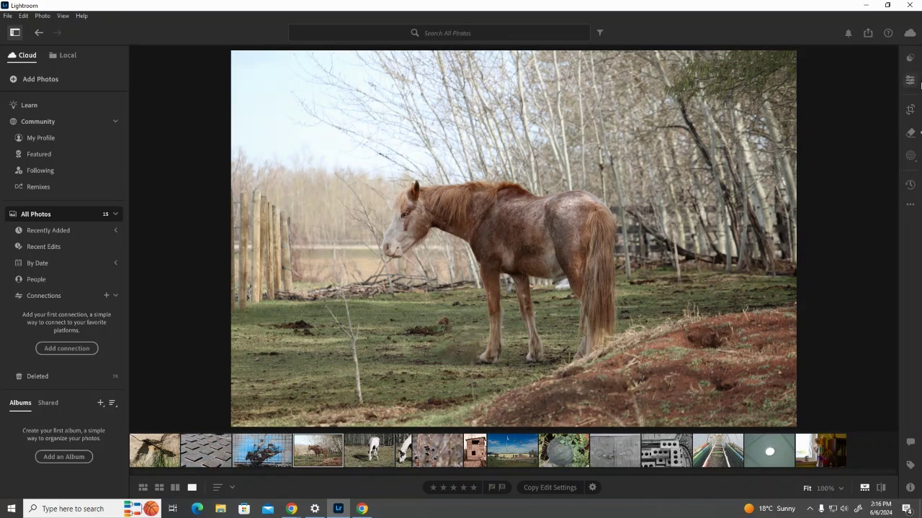
- Enlarge the Heal brush to size 11 and paint over the dark hole in the red dirt mound
{"action": "left_click", "coordinate": [910, 135]}
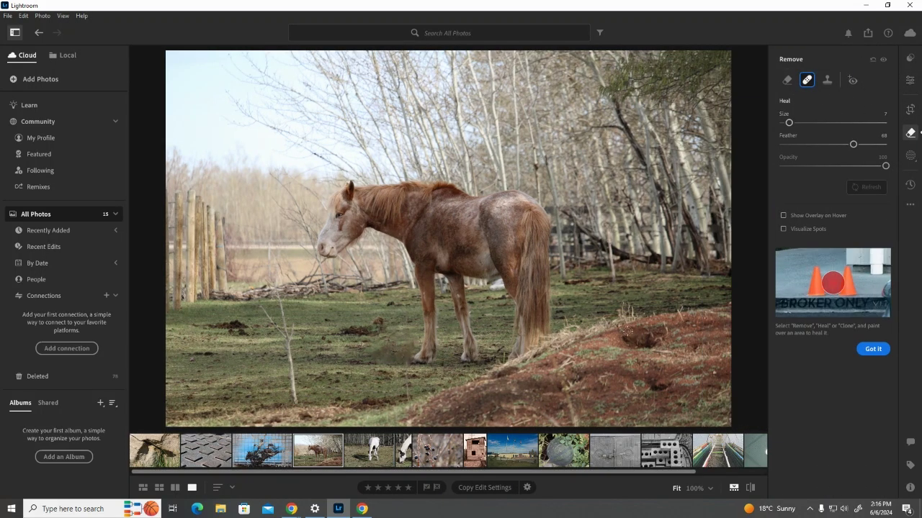
{"action": "key", "text": "bracketright"}
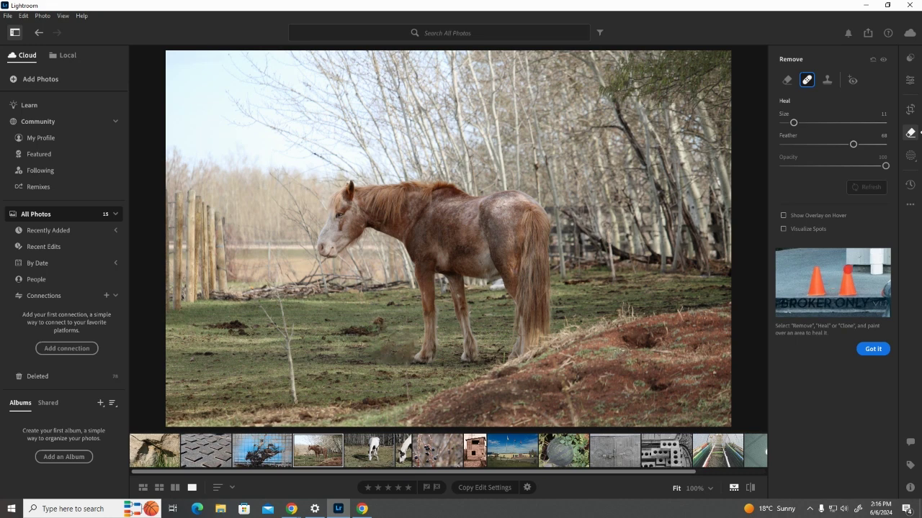
{"action": "left_click_drag", "start_coordinate": [602, 344], "coordinate": [677, 339]}
{"action": "left_click_drag", "start_coordinate": [624, 352], "coordinate": [667, 346]}
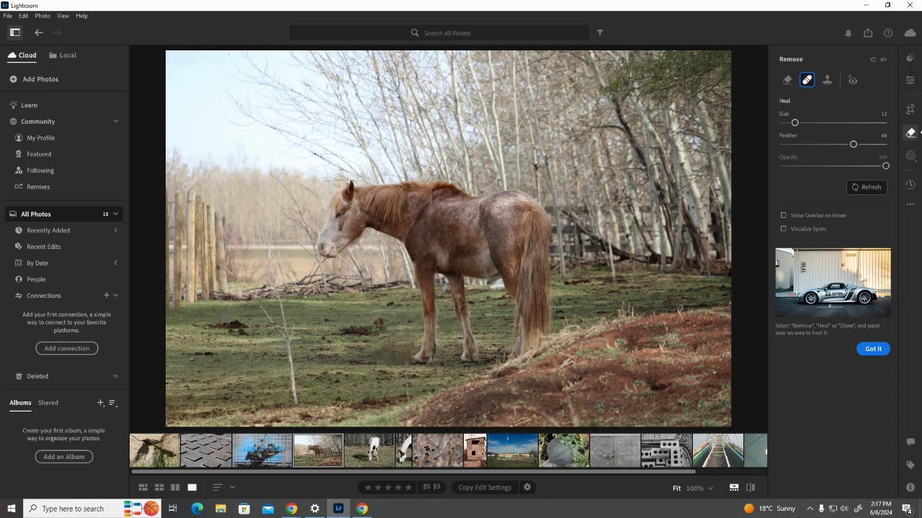
- With the Heal brush at size 12, paint over the uneven patches along the lower slope and upper part of the red mound
{"action": "mouse_move", "coordinate": [635, 390]}
{"action": "left_mouse_down"}
{"action": "mouse_move", "coordinate": [681, 381]}
{"action": "mouse_move", "coordinate": [648, 377]}
{"action": "mouse_move", "coordinate": [663, 376]}
{"action": "left_mouse_up"}
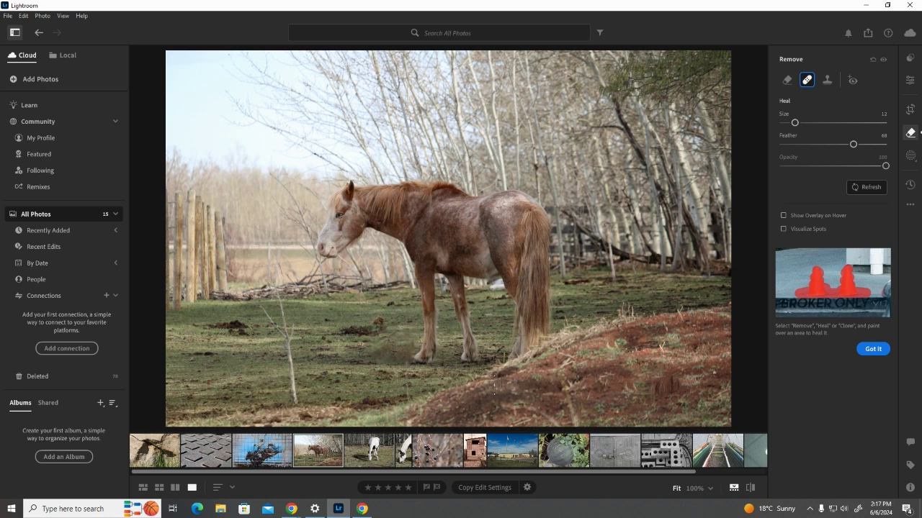
{"action": "left_click_drag", "start_coordinate": [494, 382], "coordinate": [585, 381]}
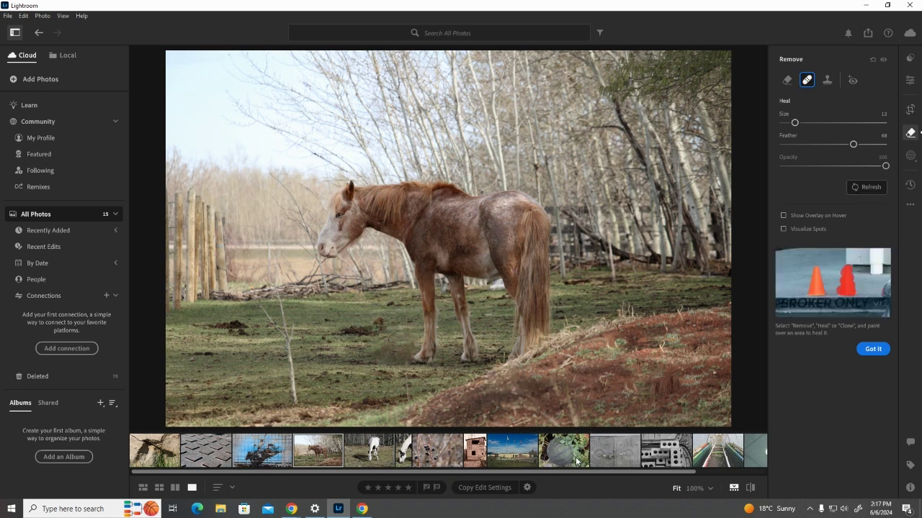
{"action": "left_click_drag", "start_coordinate": [509, 400], "coordinate": [563, 383]}
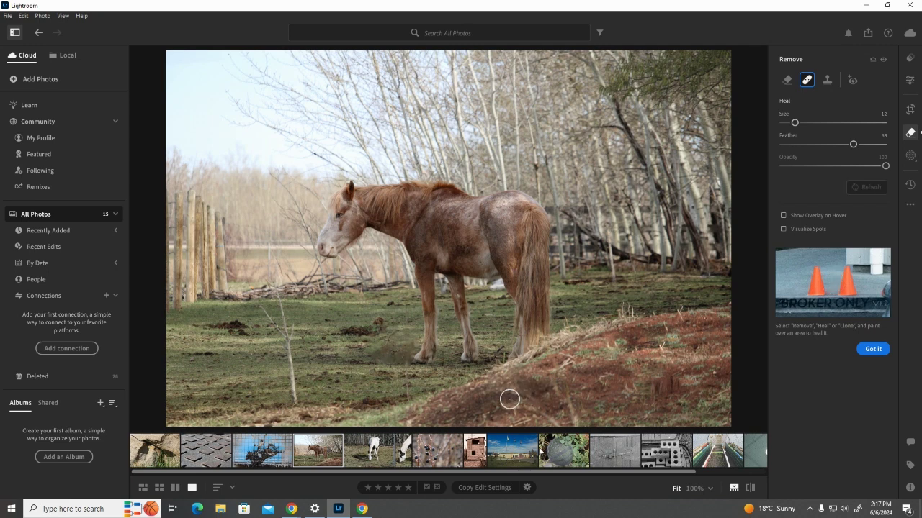
{"action": "mouse_move", "coordinate": [459, 421]}
{"action": "left_mouse_down"}
{"action": "mouse_move", "coordinate": [446, 418]}
{"action": "mouse_move", "coordinate": [524, 409]}
{"action": "left_mouse_up"}
{"action": "left_click_drag", "start_coordinate": [464, 408], "coordinate": [514, 392]}
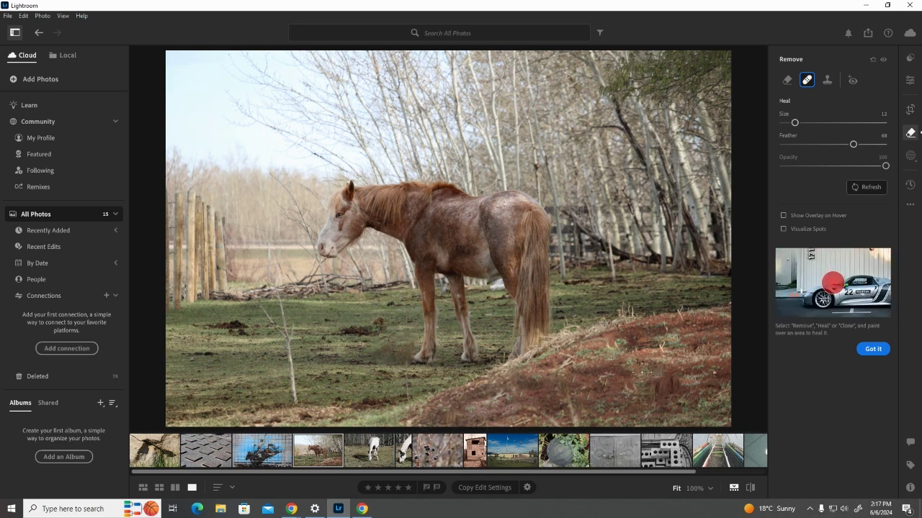
{"action": "left_click_drag", "start_coordinate": [592, 351], "coordinate": [680, 333]}
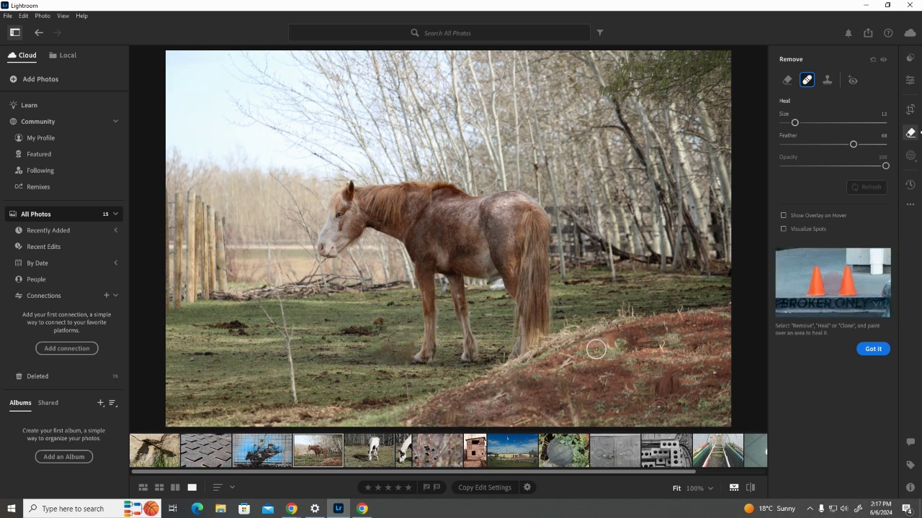
- With the Heal brush at size 12, paint over the rough patches across the middle and lower slope of the red mound
{"action": "left_click_drag", "start_coordinate": [602, 356], "coordinate": [677, 342]}
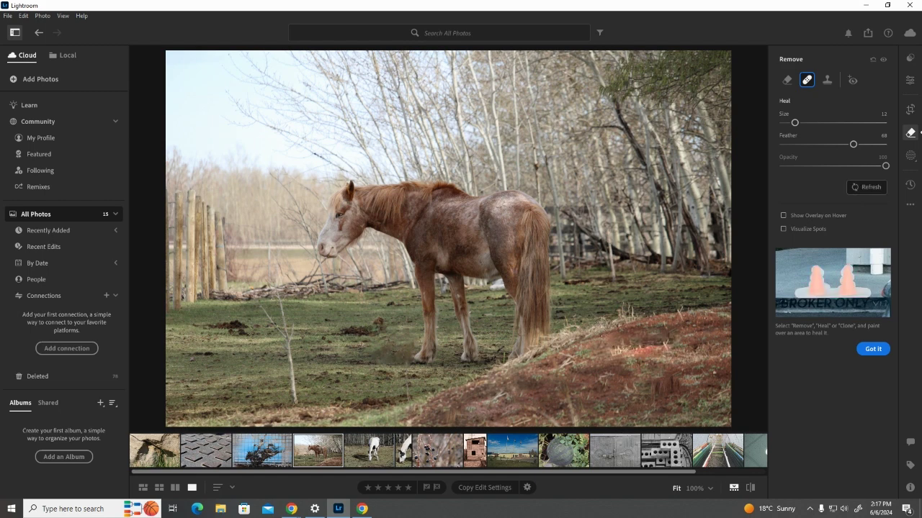
{"action": "left_click_drag", "start_coordinate": [598, 333], "coordinate": [680, 330]}
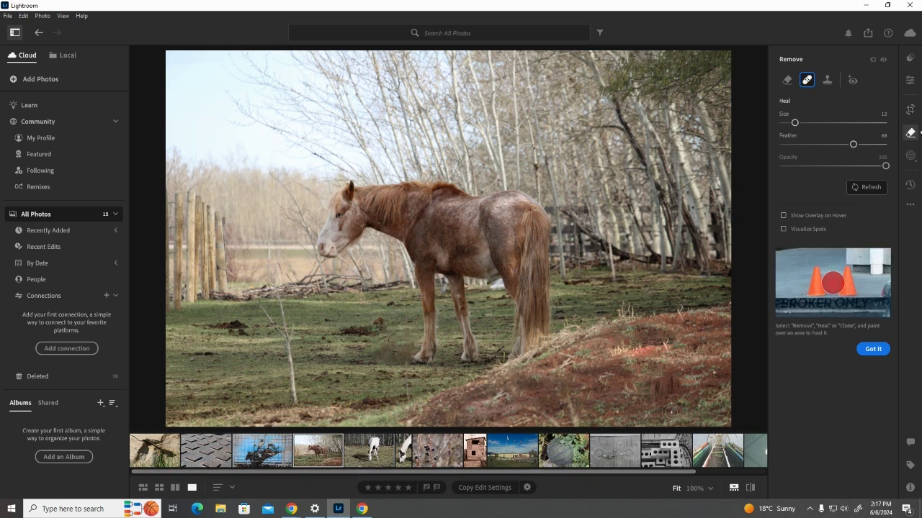
{"action": "left_click_drag", "start_coordinate": [640, 396], "coordinate": [693, 372]}
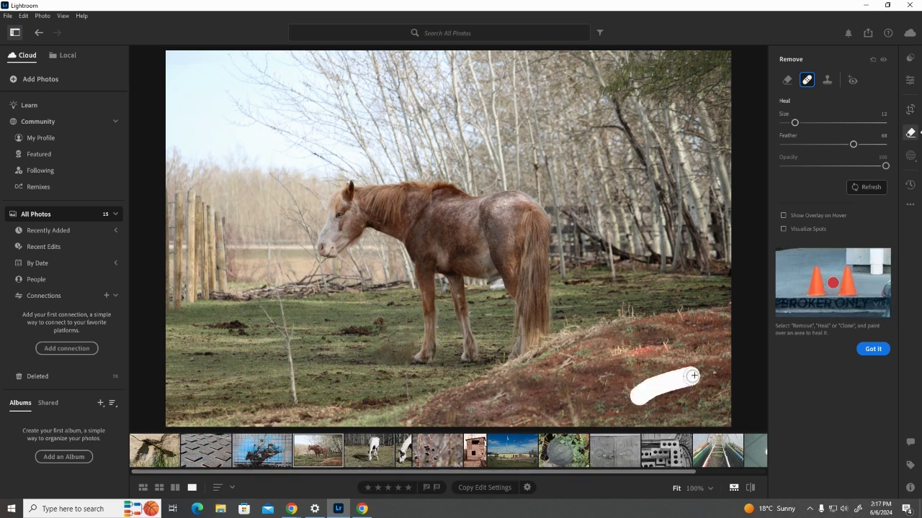
{"action": "mouse_move", "coordinate": [639, 407]}
{"action": "left_mouse_down"}
{"action": "mouse_move", "coordinate": [683, 391]}
{"action": "mouse_move", "coordinate": [655, 389]}
{"action": "mouse_move", "coordinate": [688, 385]}
{"action": "left_mouse_up"}
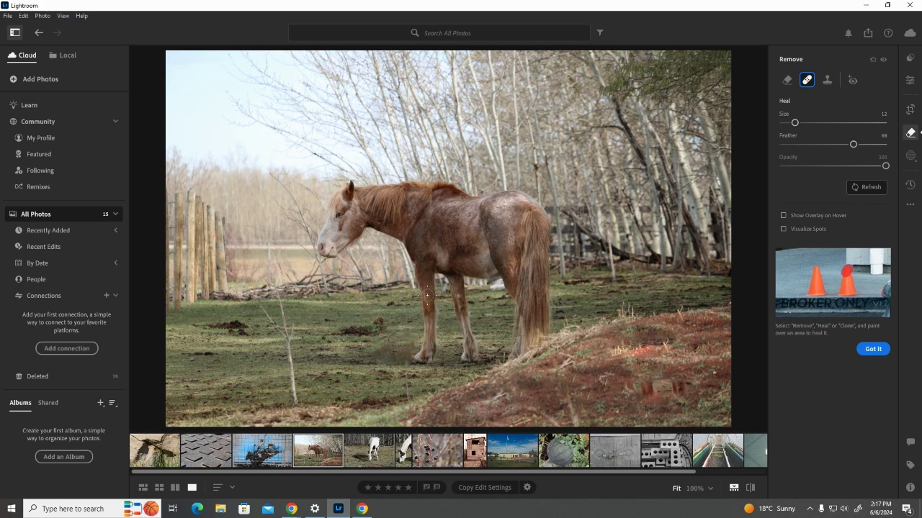
{"action": "left_click_drag", "start_coordinate": [695, 380], "coordinate": [636, 396]}
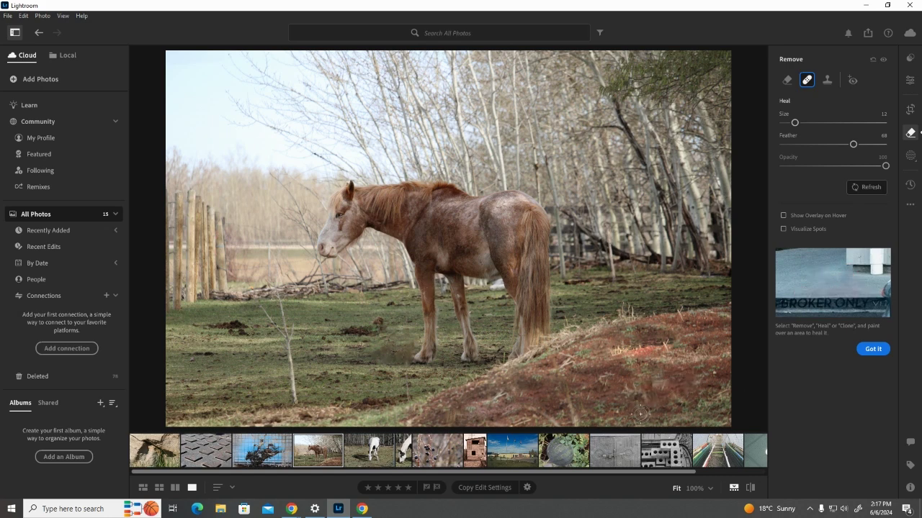
{"action": "mouse_move", "coordinate": [681, 371]}
{"action": "left_mouse_down"}
{"action": "mouse_move", "coordinate": [640, 379]}
{"action": "mouse_move", "coordinate": [637, 389]}
{"action": "mouse_move", "coordinate": [674, 381]}
{"action": "mouse_move", "coordinate": [667, 388]}
{"action": "left_mouse_up"}
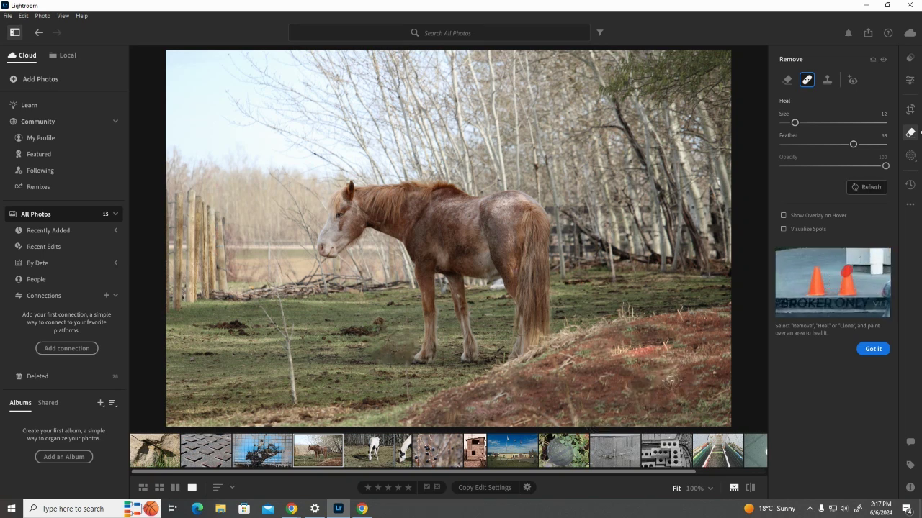
{"action": "left_click_drag", "start_coordinate": [663, 379], "coordinate": [673, 379]}
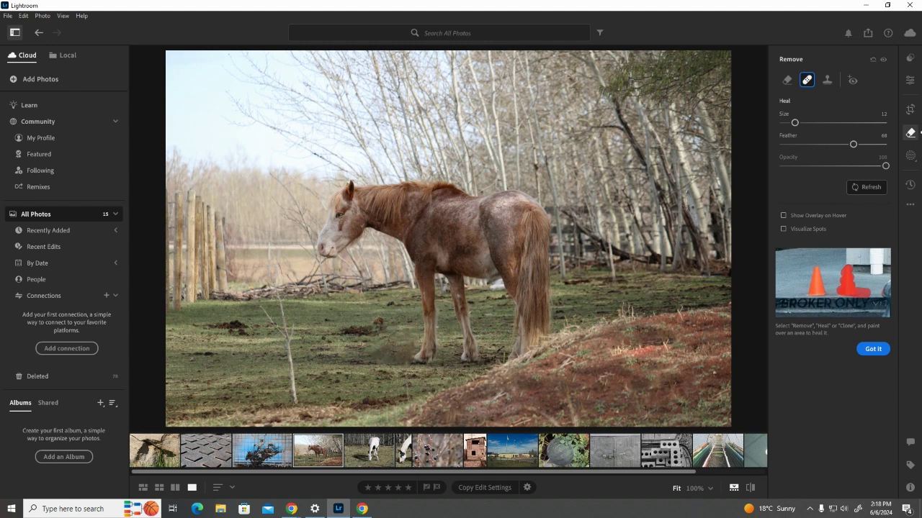
- Reduce the Heal brush to size 6 and paint over the grass beside the smudged patch near the horse's front hoof
{"action": "key", "text": "bracketleft"}
{"action": "key", "text": "bracketleft"}
{"action": "key", "text": "bracketleft"}
{"action": "key", "text": "bracketleft"}
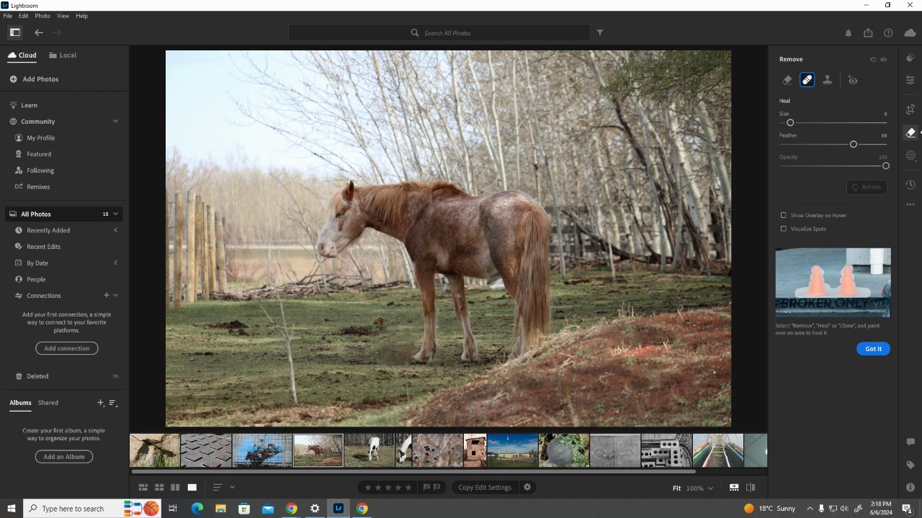
{"action": "key", "text": "bracketleft"}
{"action": "key", "text": "bracketleft"}
{"action": "left_click_drag", "start_coordinate": [380, 342], "coordinate": [367, 364]}
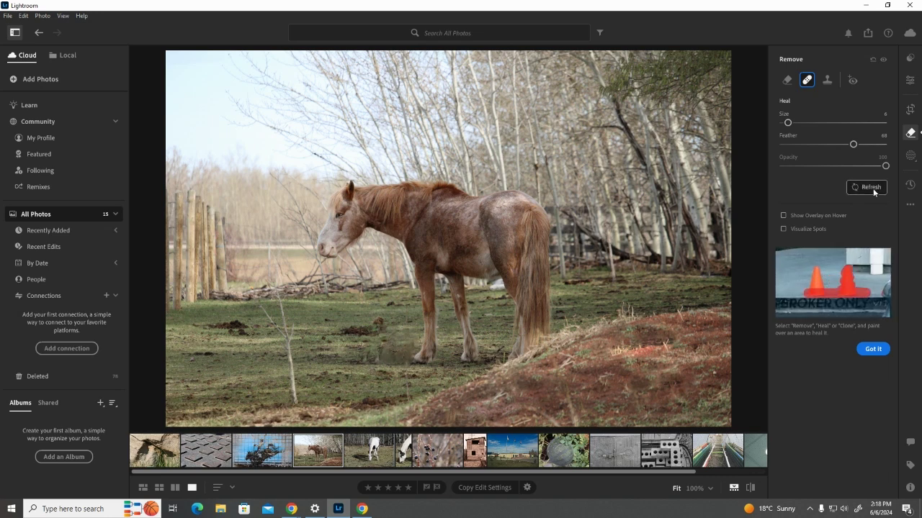
- Leave the Remove tool, reopen the horse photo after browsing its neighbours, and inspect the healed grass beside the front hoof at 100%
{"action": "left_click", "coordinate": [910, 133]}
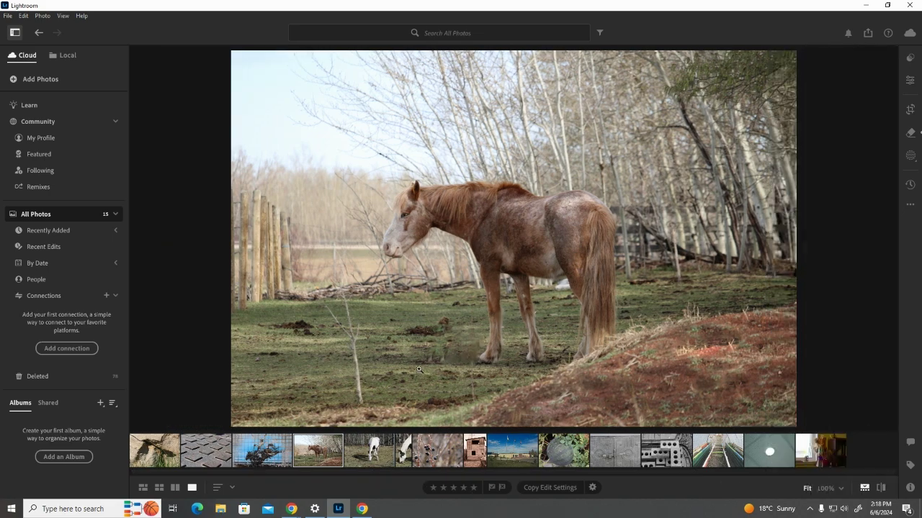
{"action": "key", "text": "Left"}
{"action": "key", "text": "Left"}
{"action": "key", "text": "Left"}
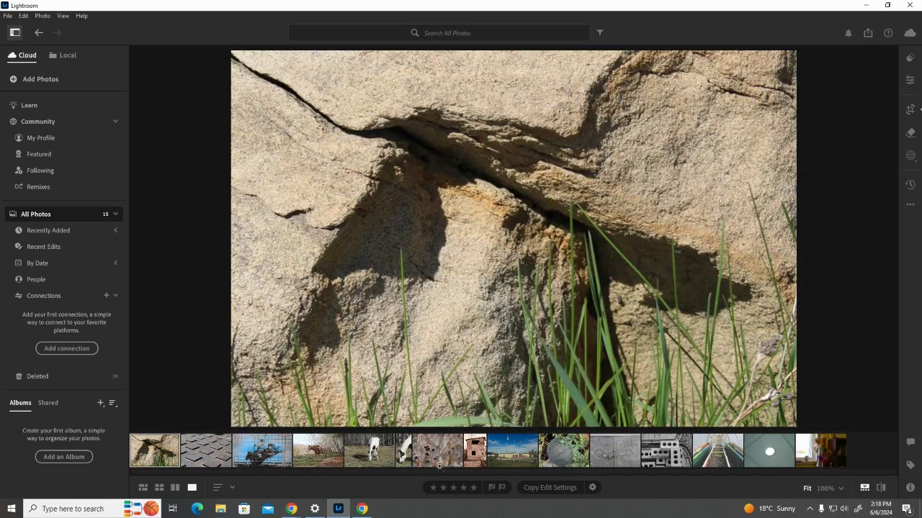
{"action": "left_click", "coordinate": [315, 455]}
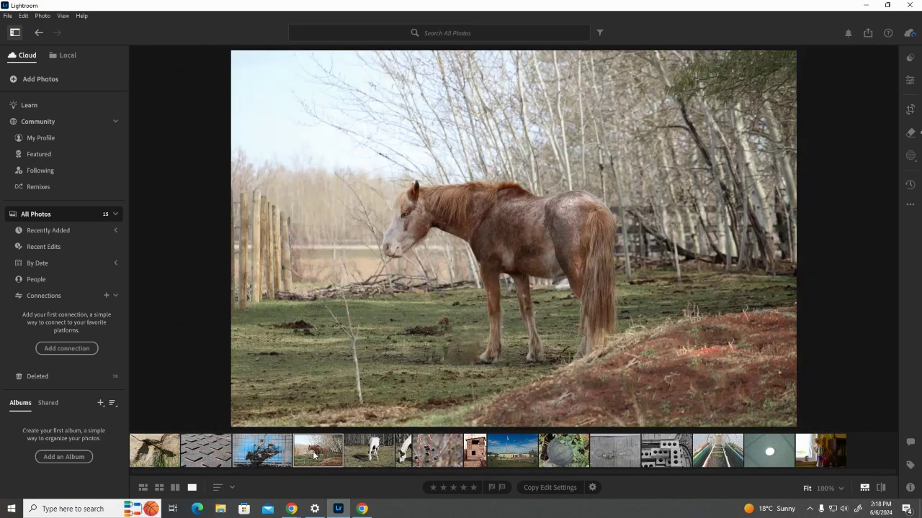
{"action": "left_click", "coordinate": [466, 352]}
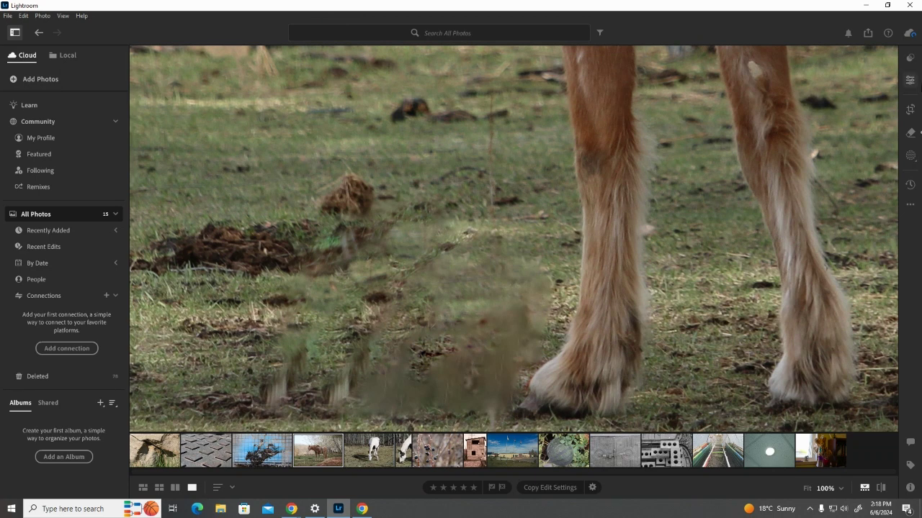
- Switch to the Clone brush at size 6 and paint over the two pale streaks on the grass near the horse's front hoof
{"action": "left_click", "coordinate": [910, 133]}
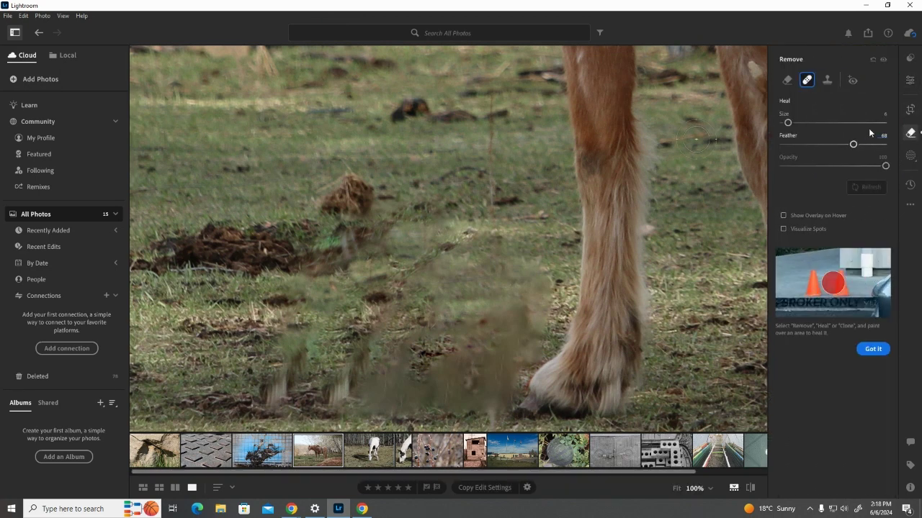
{"action": "left_click", "coordinate": [826, 80]}
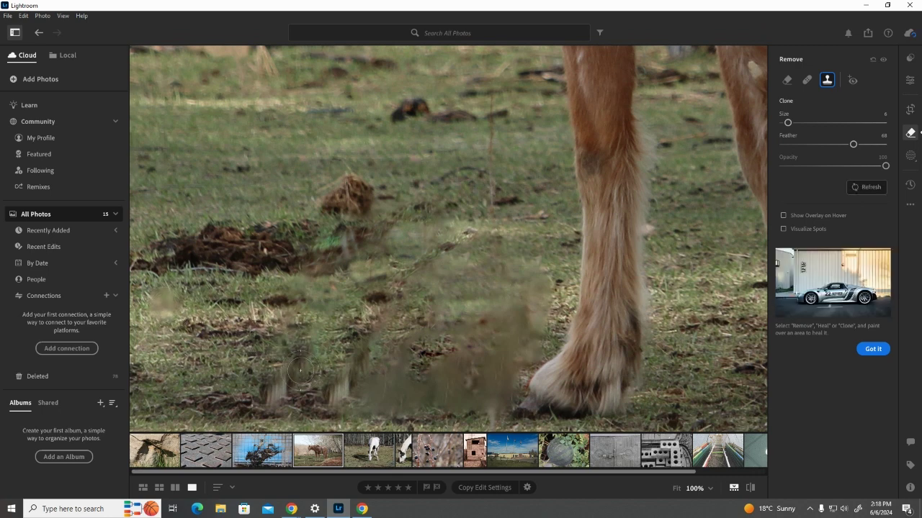
{"action": "left_click_drag", "start_coordinate": [298, 361], "coordinate": [260, 409]}
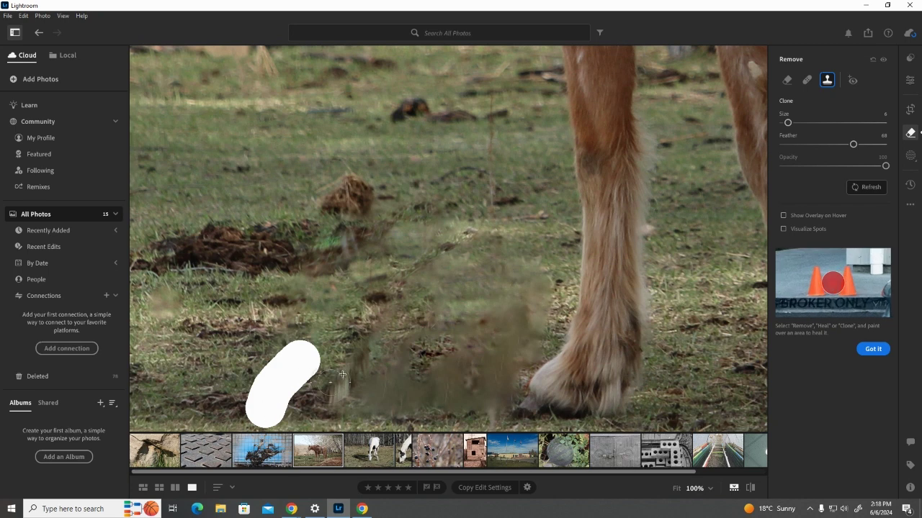
{"action": "mouse_move", "coordinate": [358, 358]}
{"action": "left_mouse_down"}
{"action": "mouse_move", "coordinate": [333, 403]}
{"action": "mouse_move", "coordinate": [319, 404]}
{"action": "left_mouse_up"}
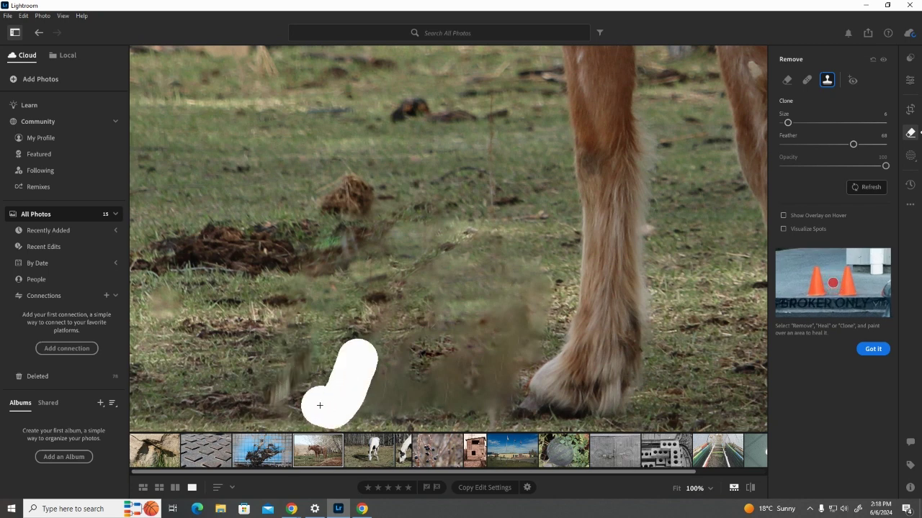
{"action": "mouse_move", "coordinate": [268, 392]}
{"action": "left_mouse_down"}
{"action": "mouse_move", "coordinate": [267, 383]}
{"action": "mouse_move", "coordinate": [315, 364]}
{"action": "left_mouse_up"}
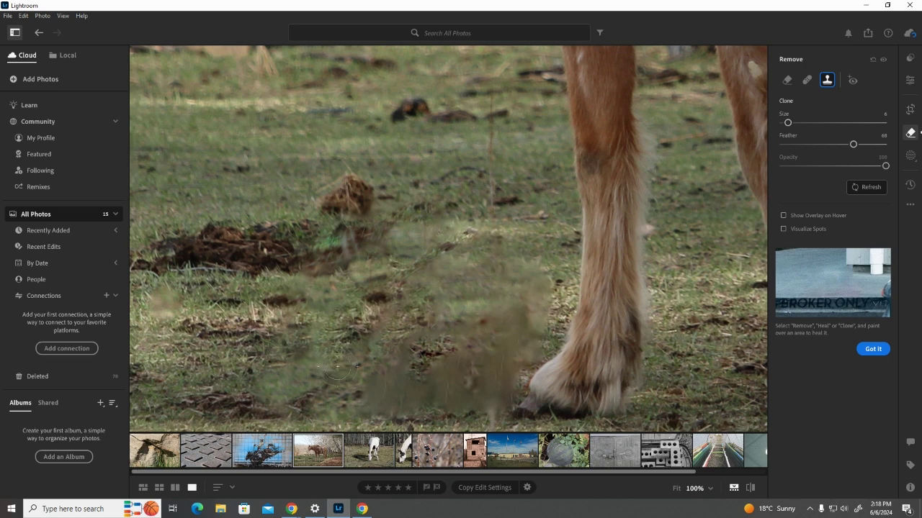
- Clone over the blurry smudge on the grass directly beside the horse's front hoof with brush size 6
{"action": "left_click_drag", "start_coordinate": [359, 390], "coordinate": [416, 356]}
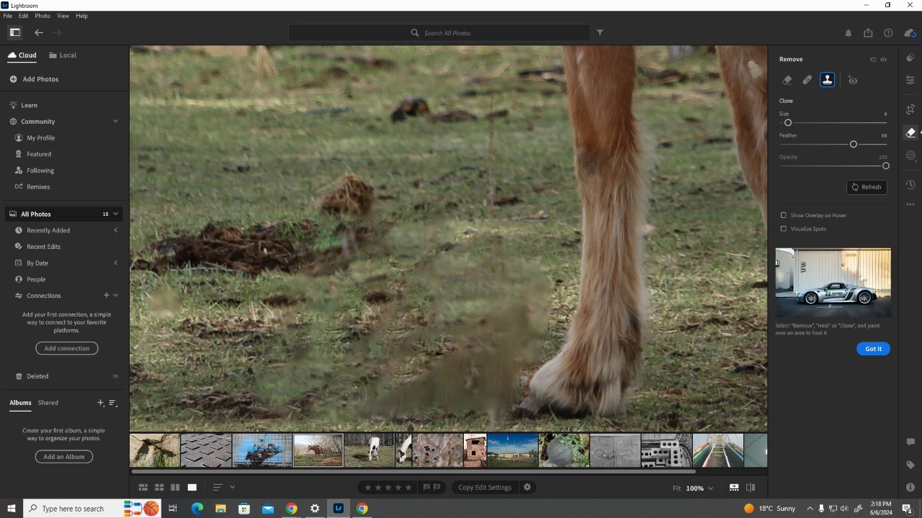
{"action": "mouse_move", "coordinate": [339, 416]}
{"action": "left_mouse_down"}
{"action": "mouse_move", "coordinate": [408, 394]}
{"action": "mouse_move", "coordinate": [441, 369]}
{"action": "left_mouse_up"}
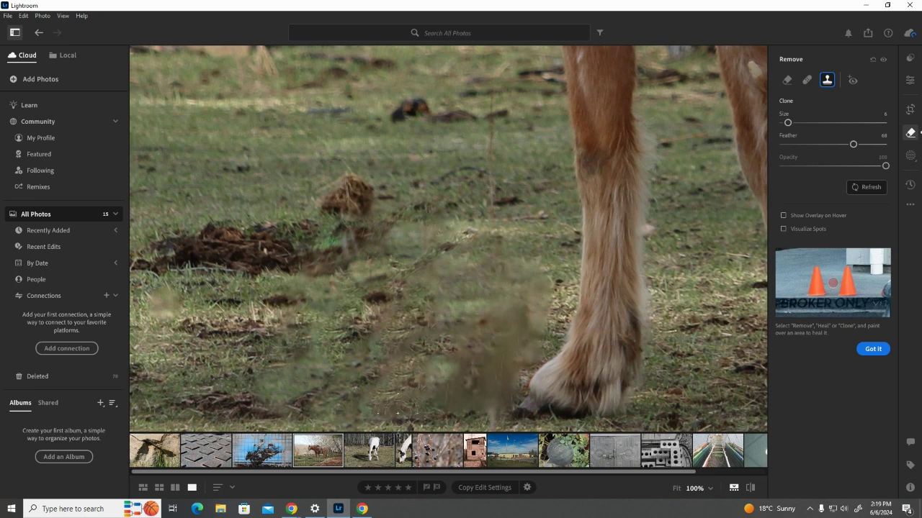
{"action": "left_click_drag", "start_coordinate": [367, 412], "coordinate": [484, 376]}
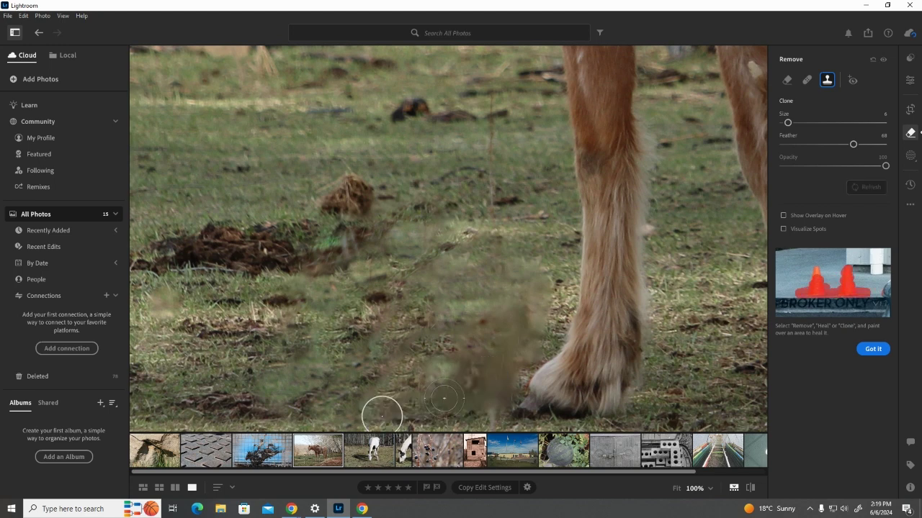
- Clone over the remaining smudged grass below the dirt clumps and the small blurry patch farther from the hoof
{"action": "left_click_drag", "start_coordinate": [277, 395], "coordinate": [365, 347]}
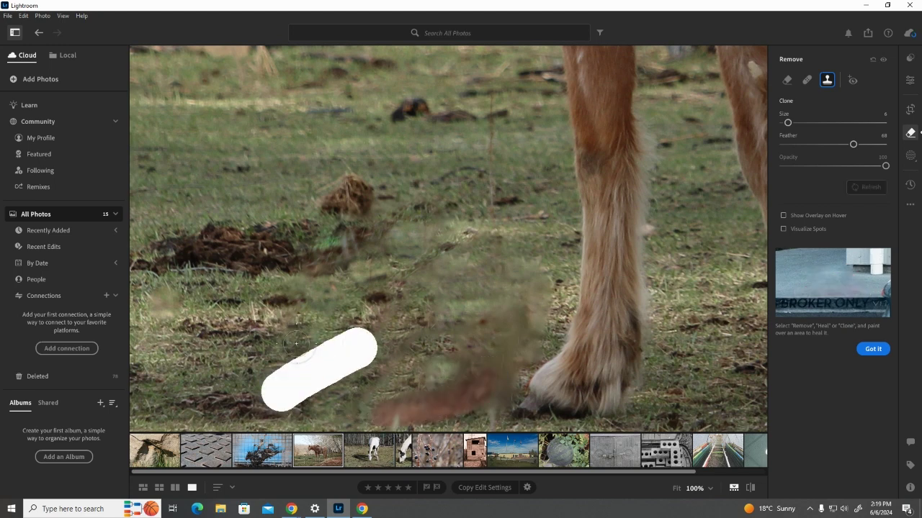
{"action": "left_click_drag", "start_coordinate": [296, 343], "coordinate": [295, 344]}
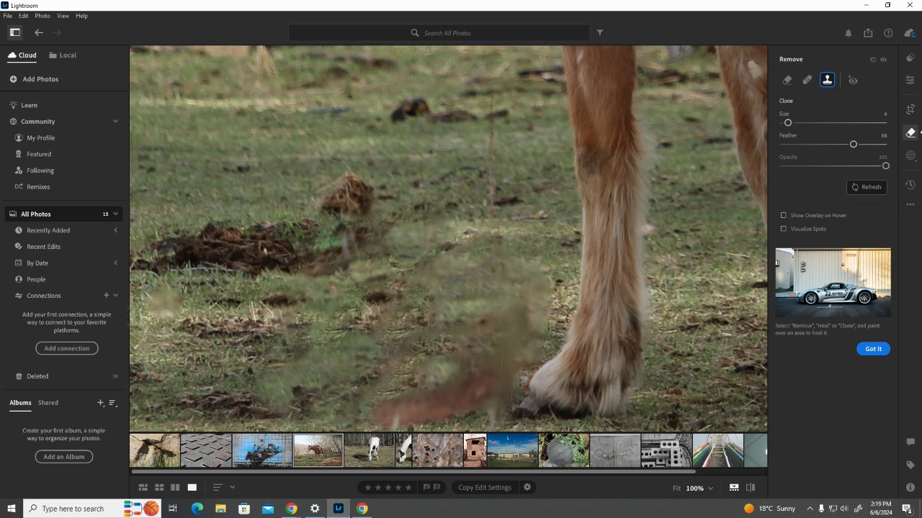
{"action": "left_click_drag", "start_coordinate": [149, 315], "coordinate": [175, 308]}
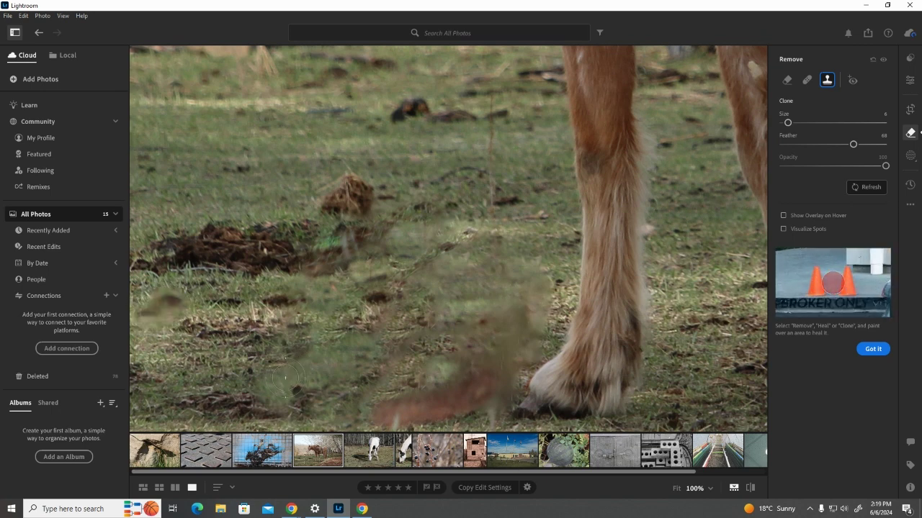